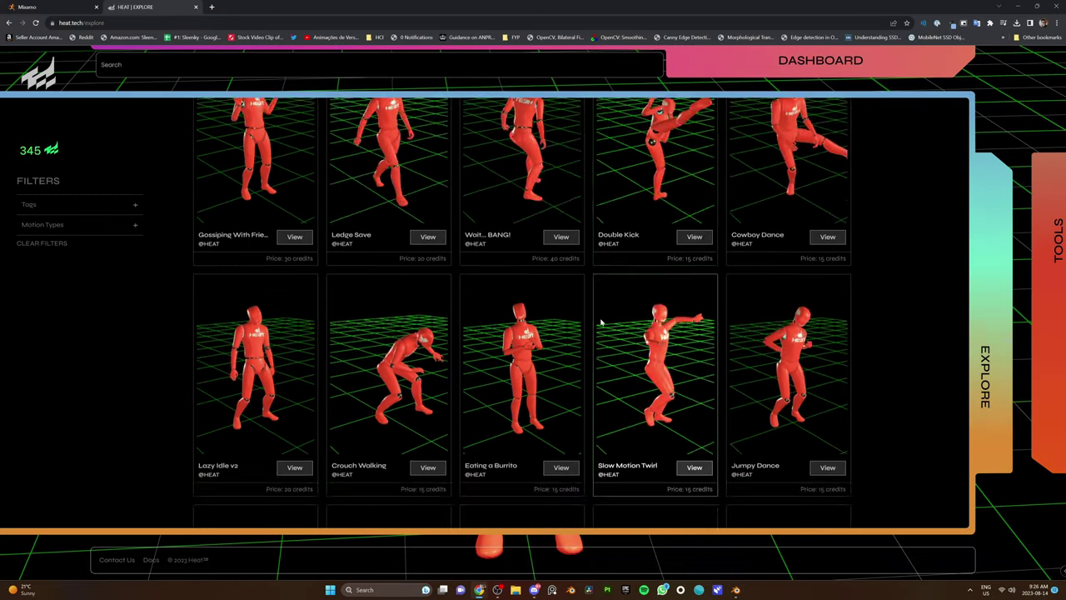
# Step: Go to the heat.tech home page with the orange mannequin standing in T-pose
pyautogui.scroll(-6, 602, 326)
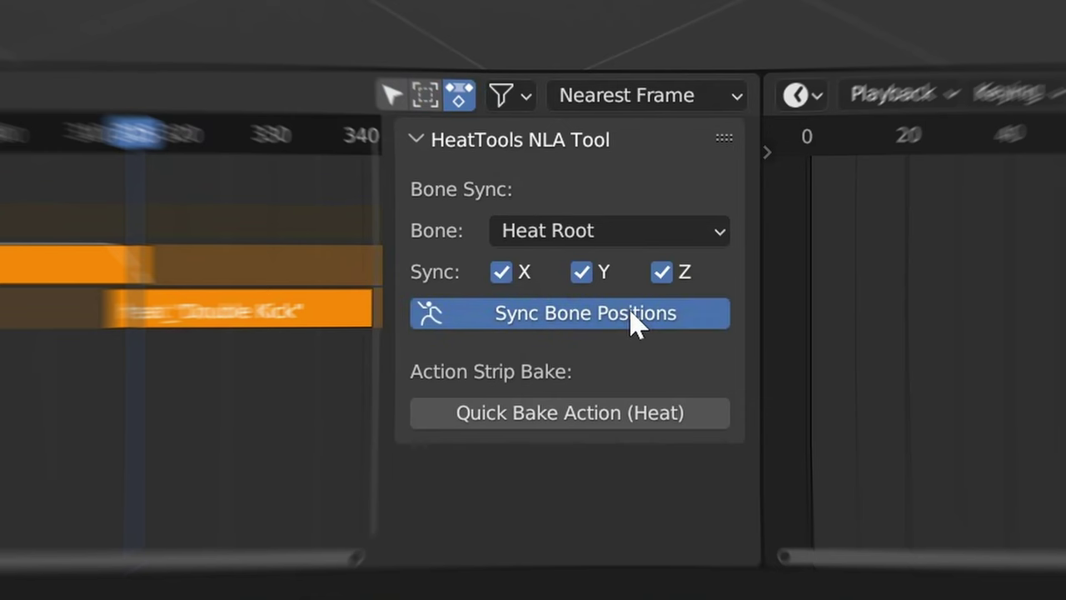
pyautogui.click(637, 321)
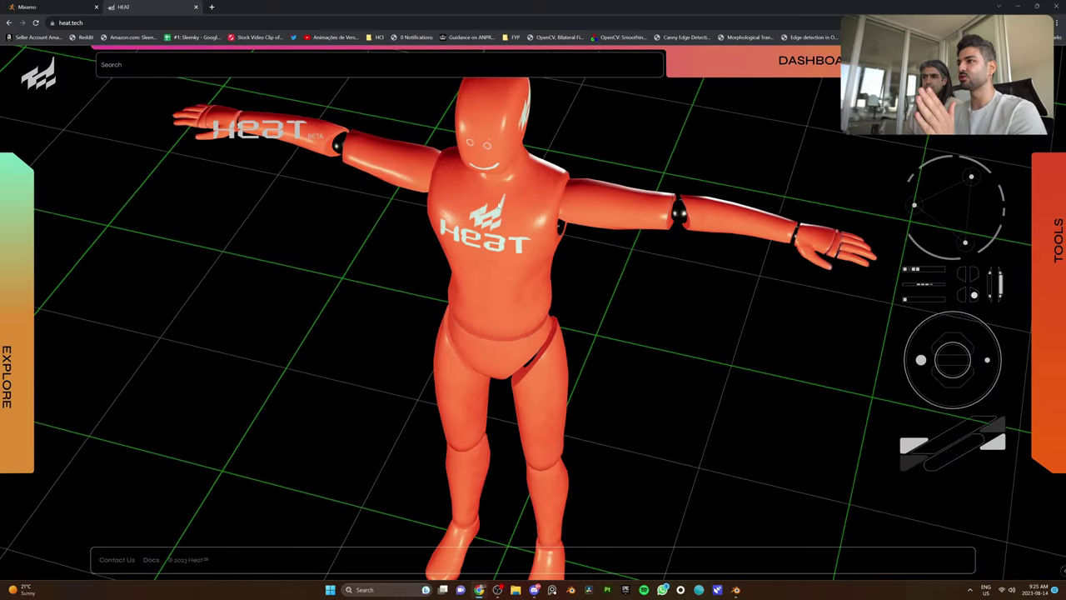
# Step: Orbit around the HEAT mannequin, then open the EXPLORE movements library
pyautogui.moveTo(720, 279); pyautogui.dragTo(602, 286)
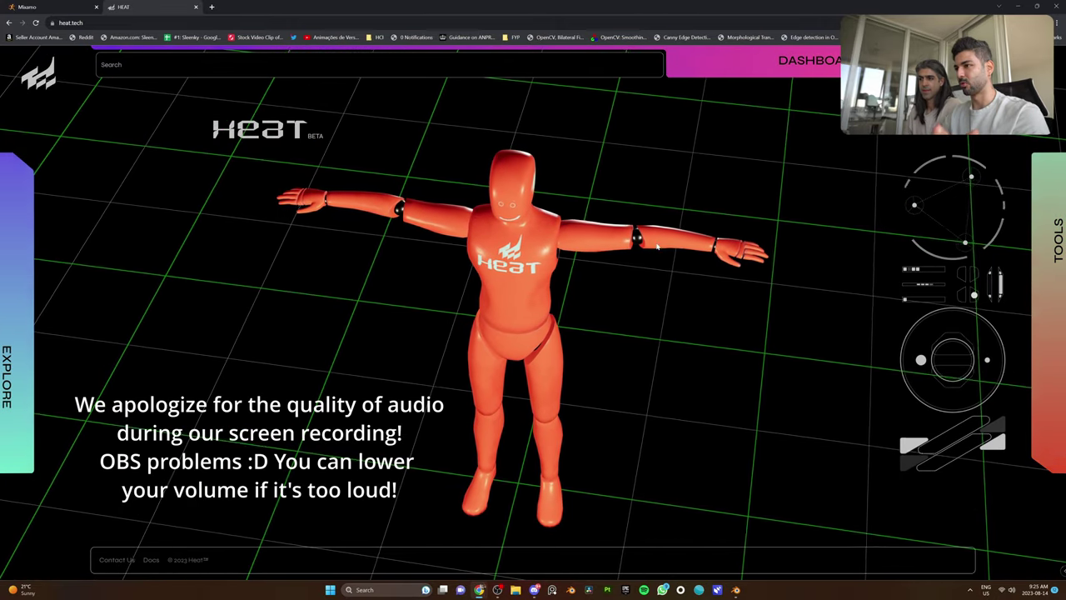
pyautogui.moveTo(747, 210); pyautogui.dragTo(623, 229)
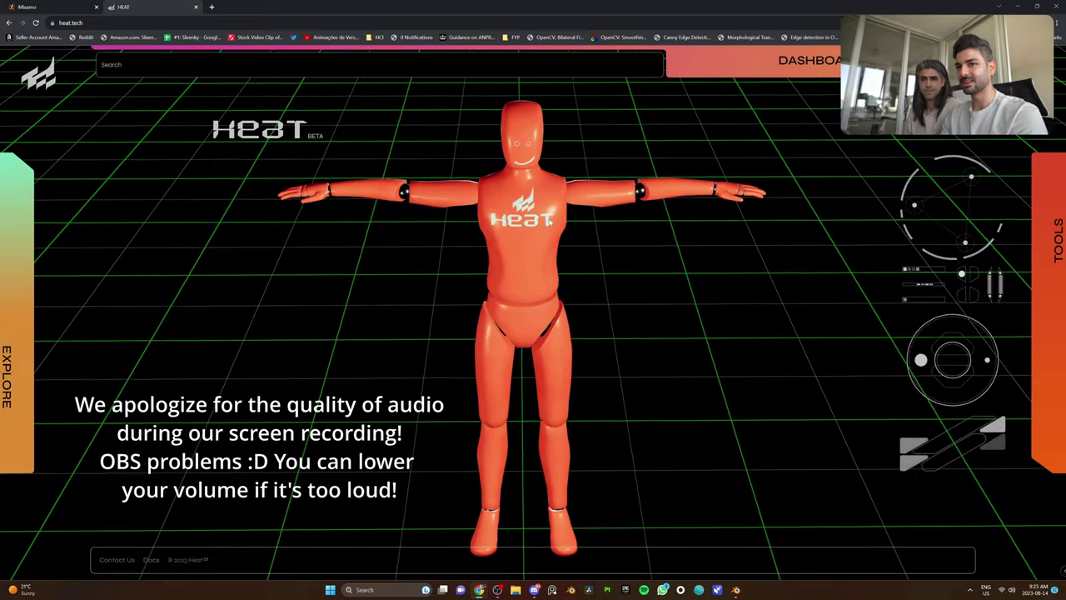
pyautogui.click(3, 305)
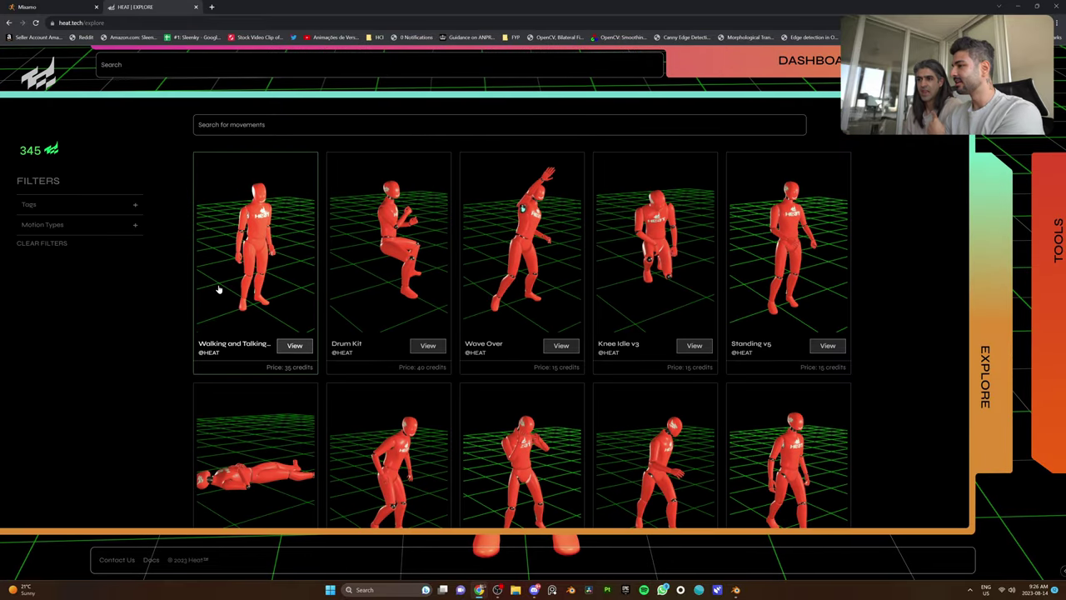
# Step: Scroll through the movements grid and expand the Tags filter list
pyautogui.scroll(-4, 658, 339)
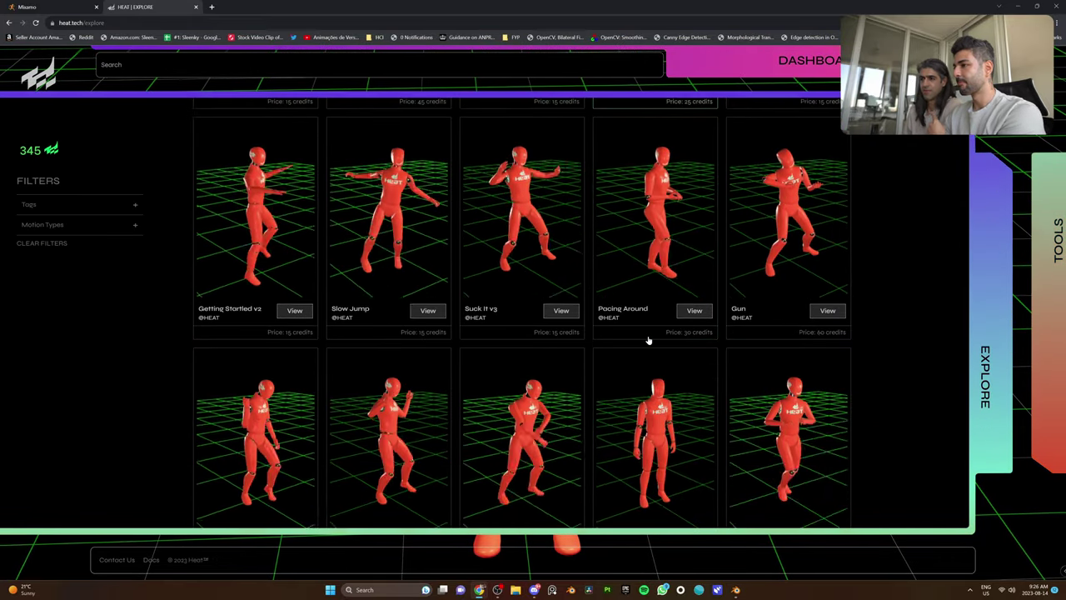
pyautogui.scroll(-4, 664, 338)
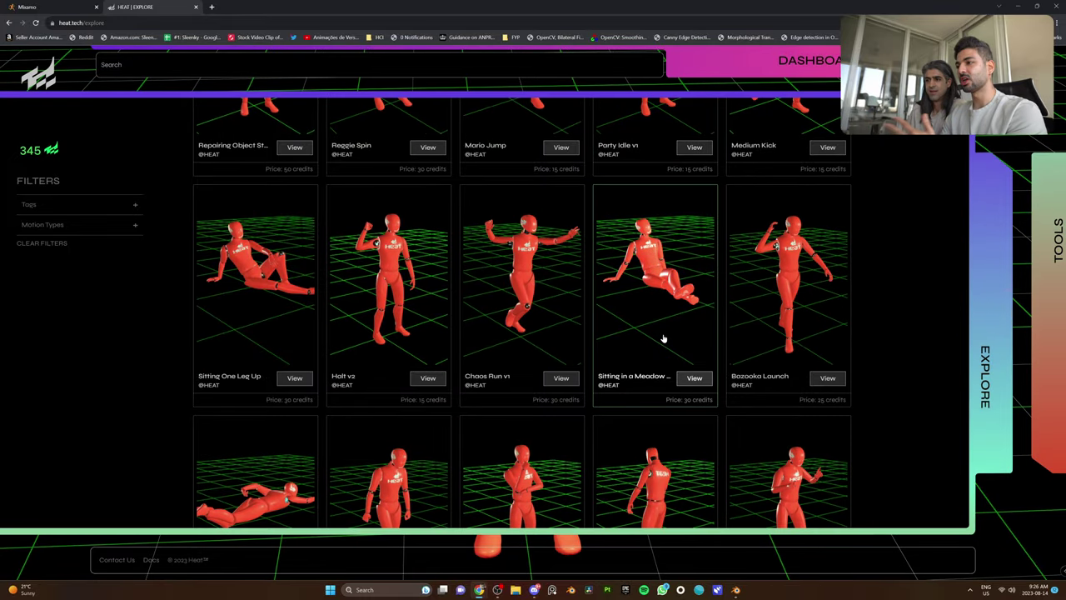
pyautogui.scroll(-3, 716, 327)
pyautogui.scroll(-6, 716, 327)
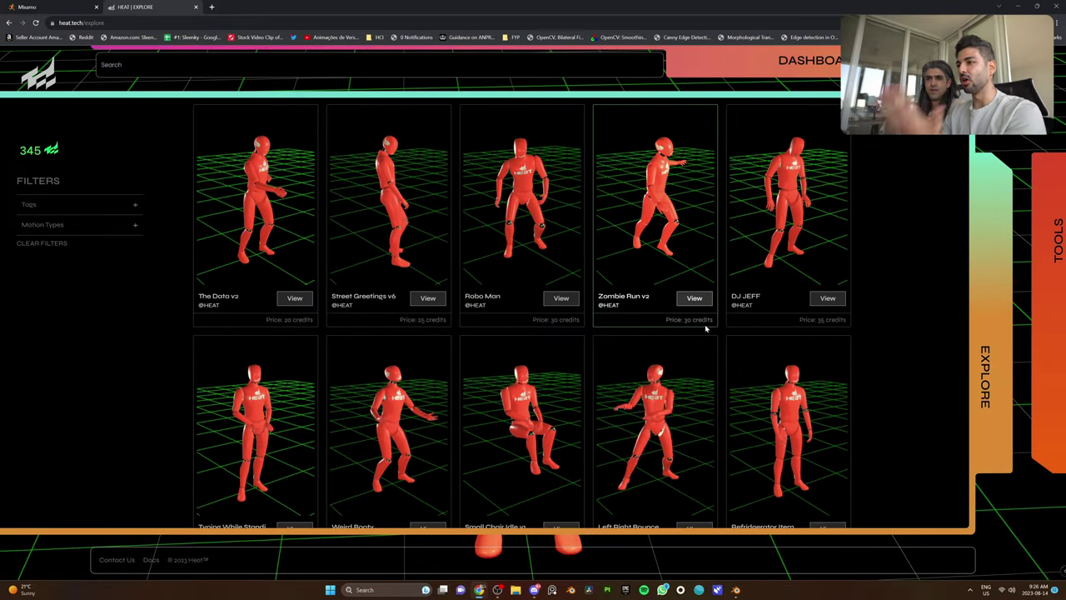
pyautogui.scroll(-2, 690, 334)
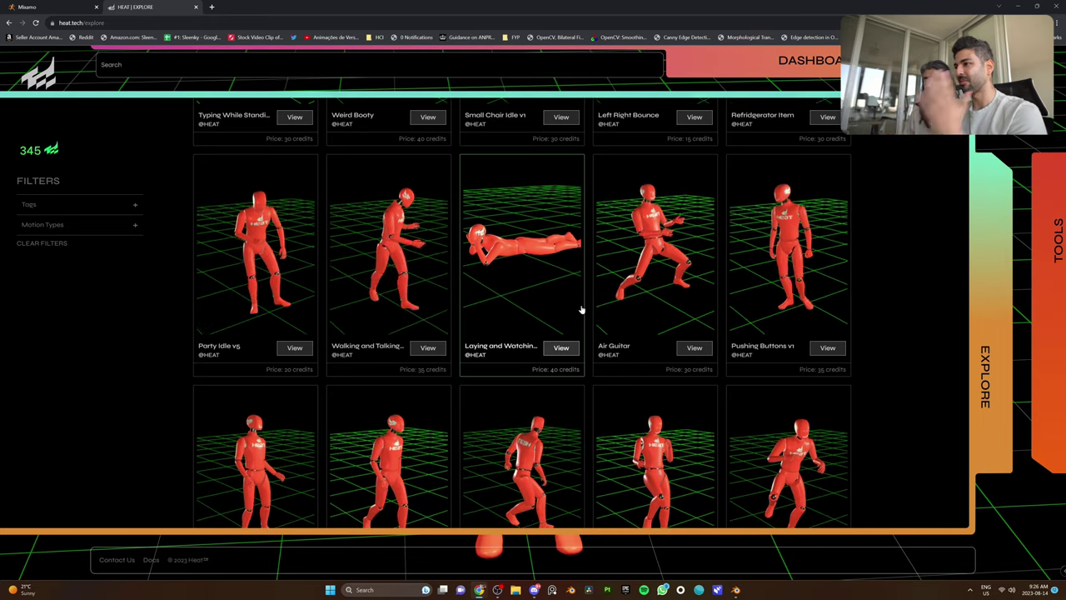
pyautogui.scroll(-8, 602, 321)
pyautogui.scroll(2, 607, 337)
pyautogui.scroll(1, 609, 342)
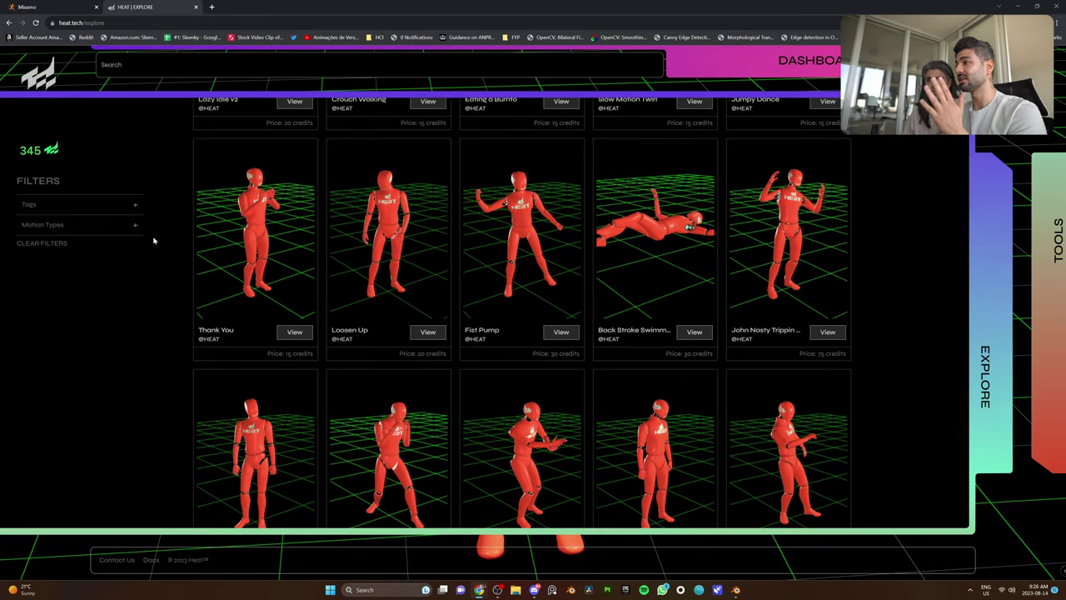
pyautogui.click(105, 206)
pyautogui.scroll(-5, 71, 296)
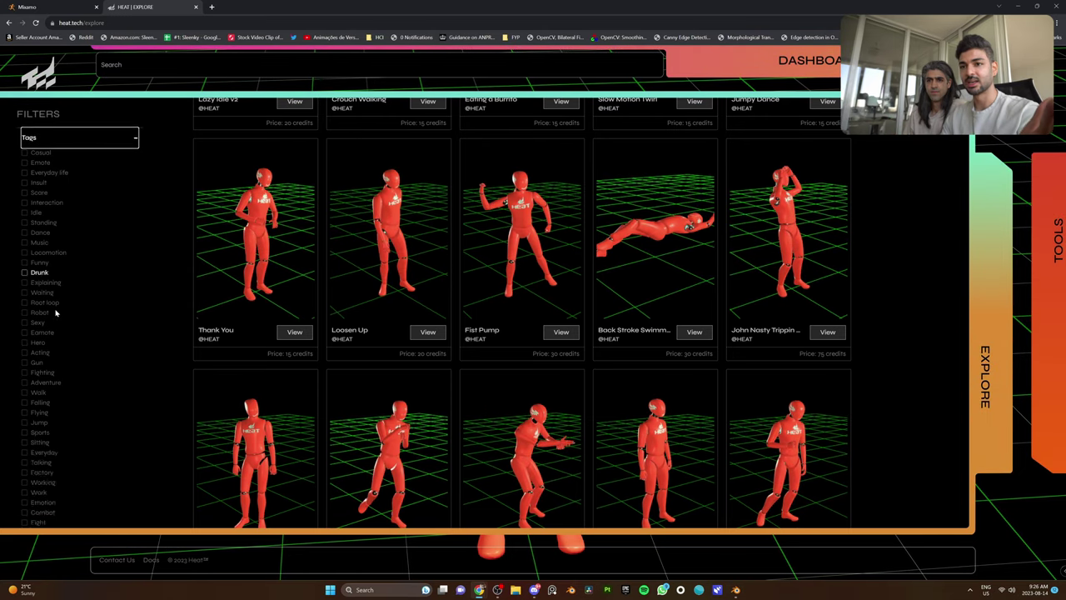
# Step: Filter the library to the Fight tag and open the Double Kick movement's detail page
pyautogui.scroll(-1, 73, 289)
pyautogui.click(38, 172)
pyautogui.scroll(-1, 900, 345)
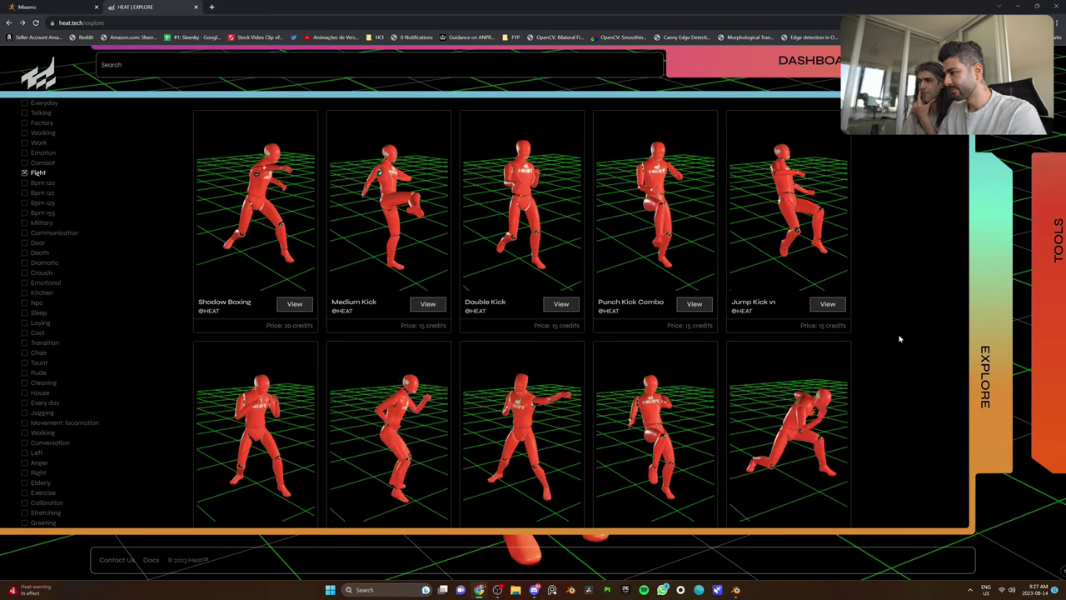
pyautogui.scroll(1, 542, 238)
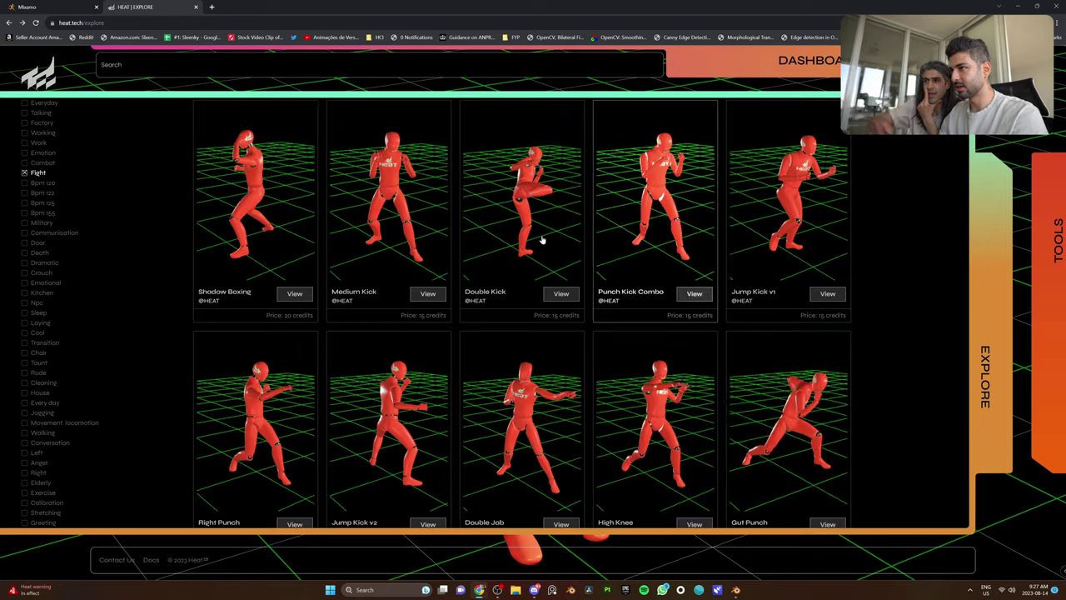
pyautogui.click(544, 201)
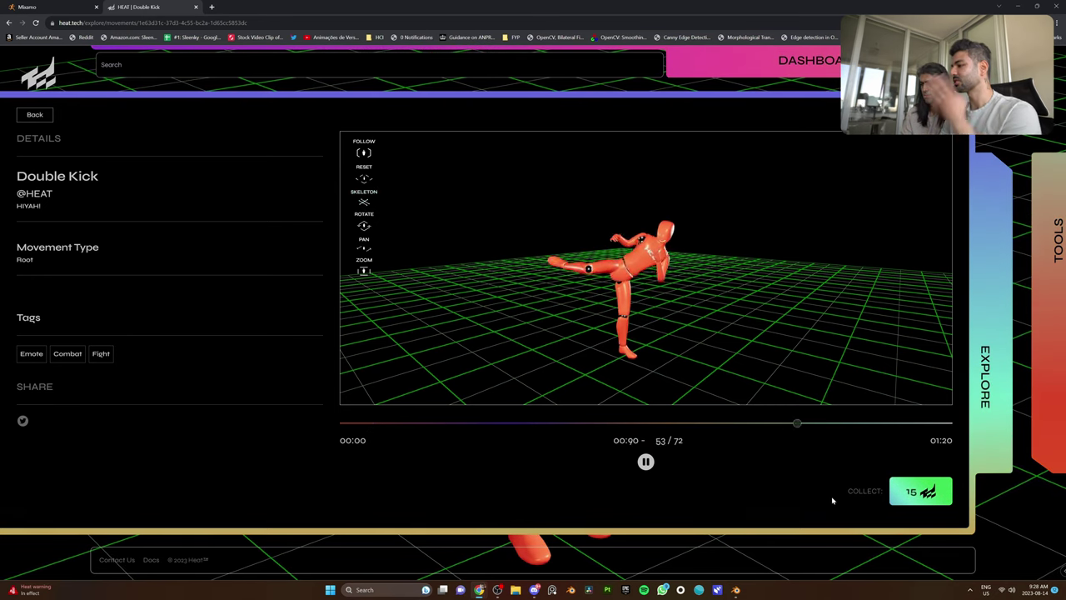
# Step: Return to the full movements library and scroll through its grid
pyautogui.click(922, 501)
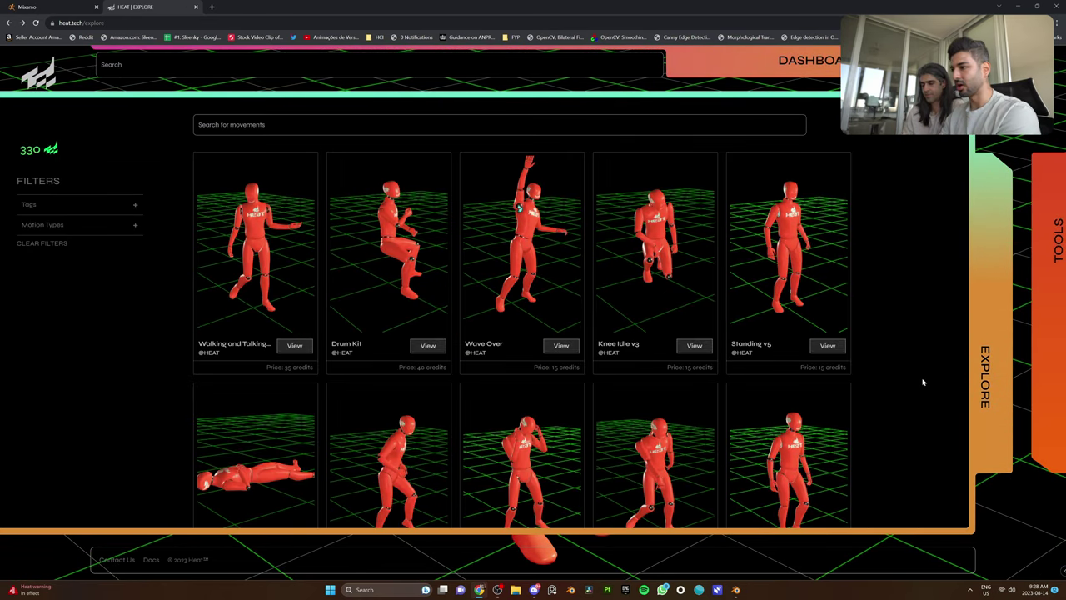
pyautogui.scroll(-2, 880, 309)
pyautogui.scroll(-7, 880, 309)
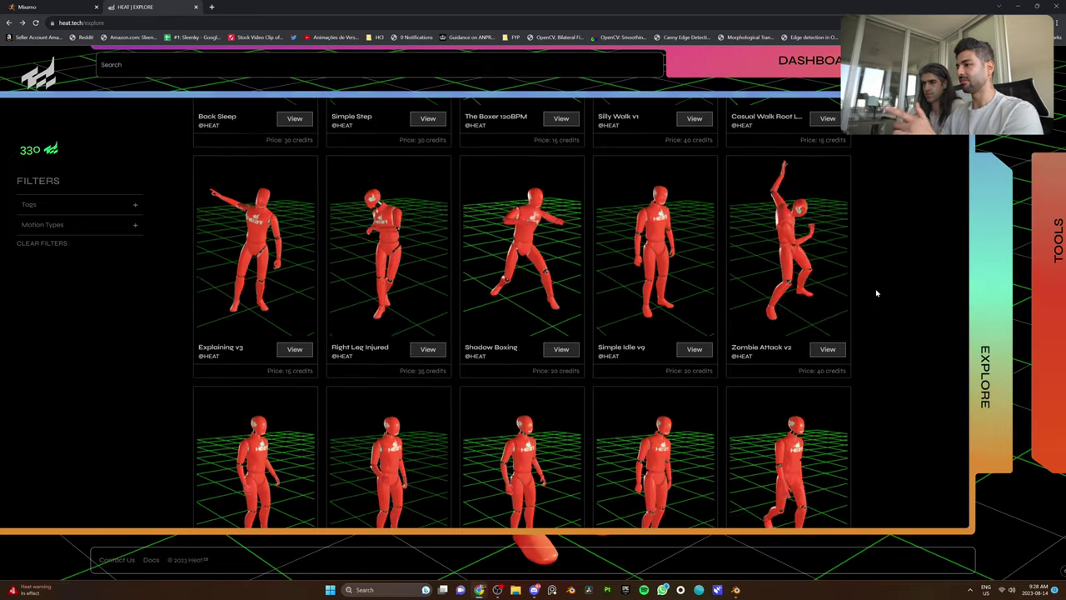
pyautogui.scroll(5, 877, 292)
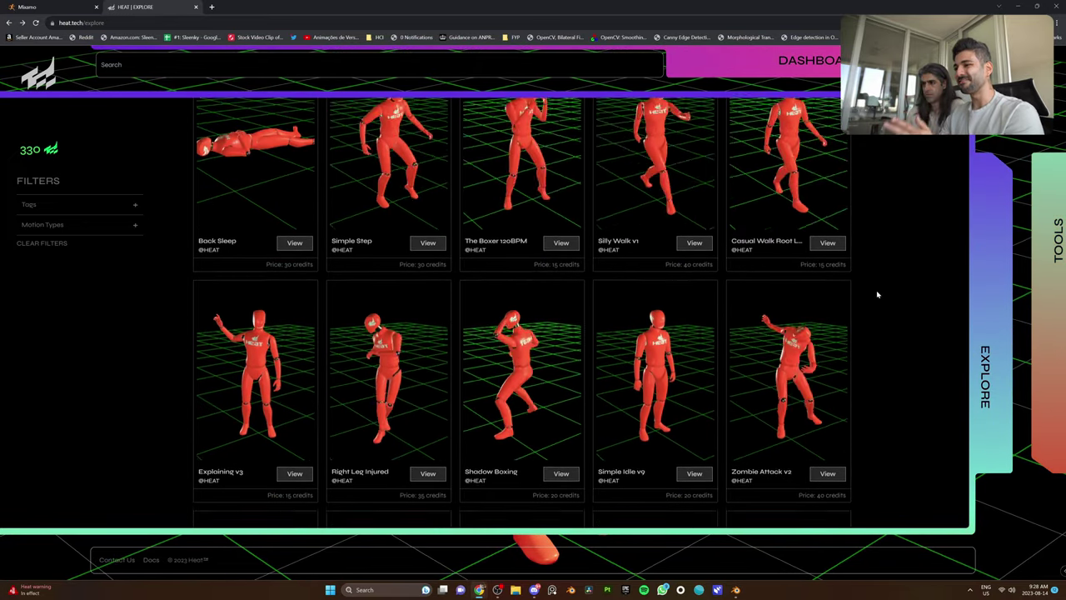
pyautogui.scroll(-2, 877, 296)
pyautogui.scroll(-4, 877, 299)
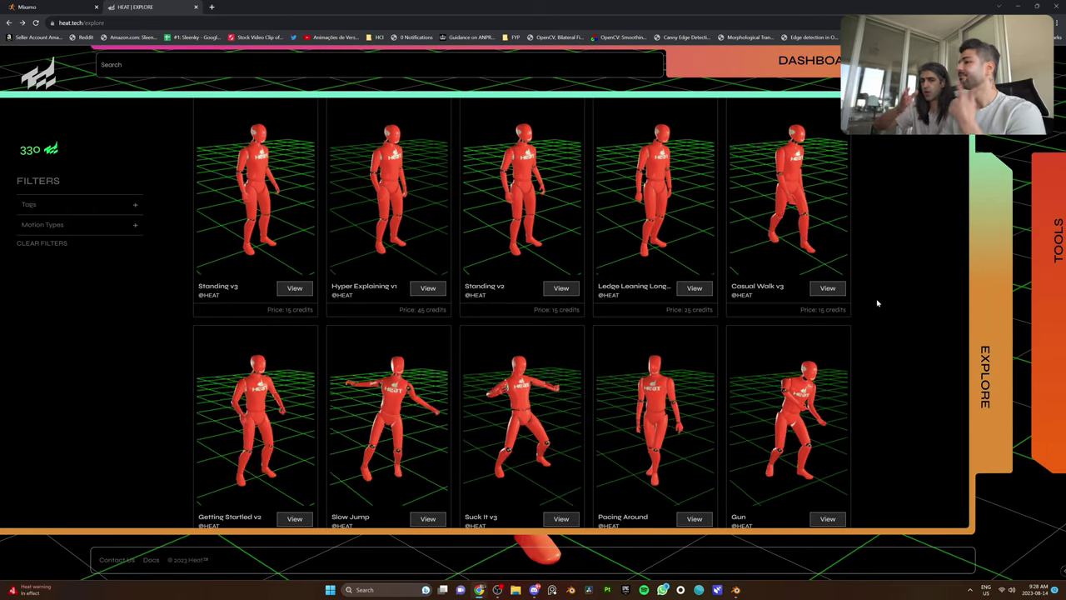
pyautogui.scroll(-3, 877, 301)
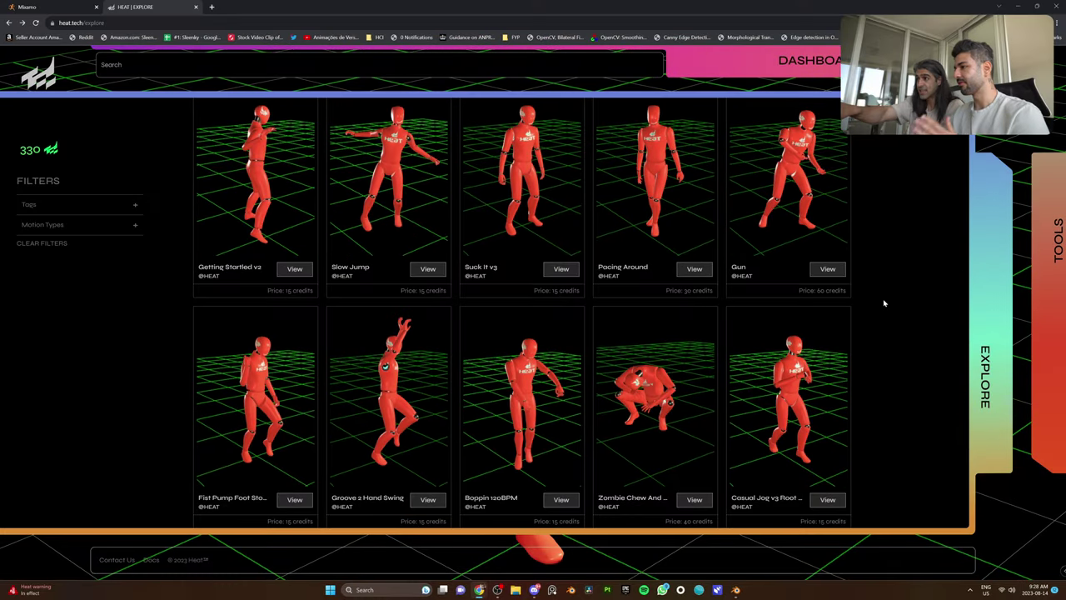
pyautogui.scroll(3, 885, 305)
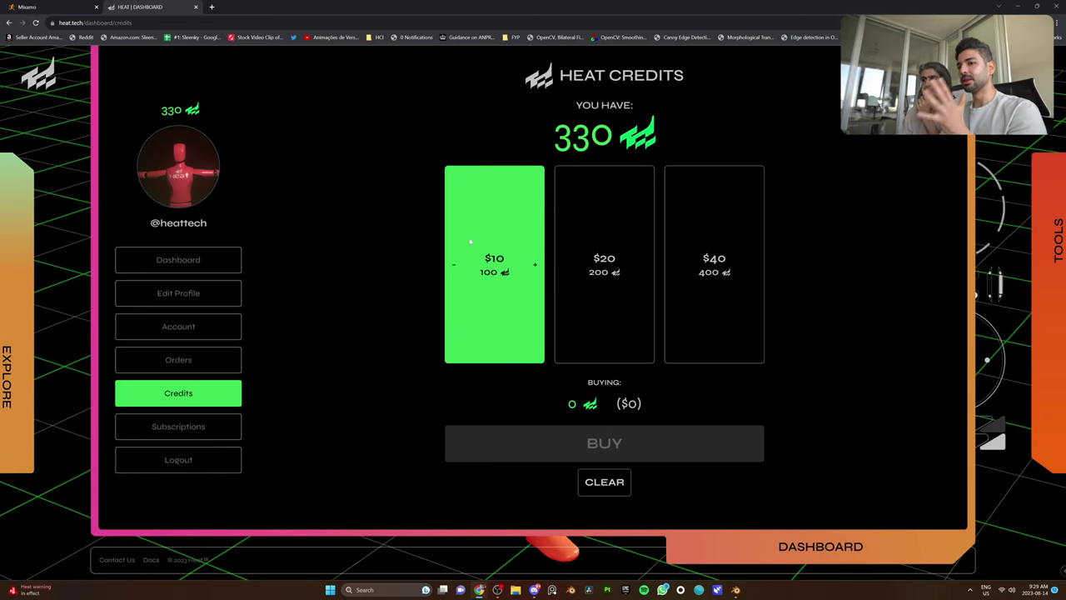
# Step: View HEAT's available subscription plans
pyautogui.click(176, 429)
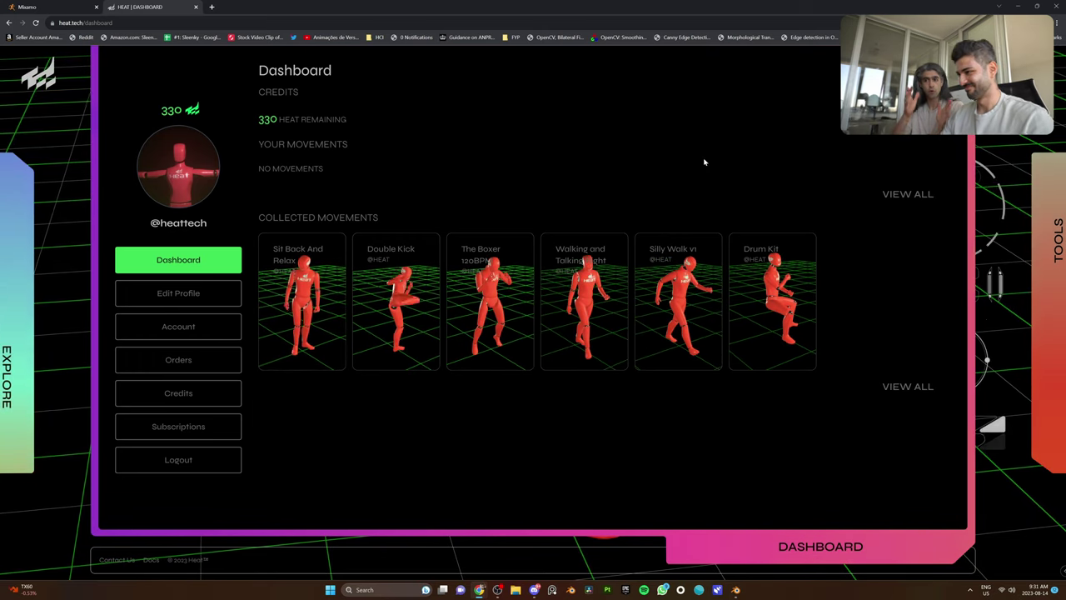
# Step: Go to HEAT's TOOLS page with the plug-in downloads
pyautogui.click(1045, 317)
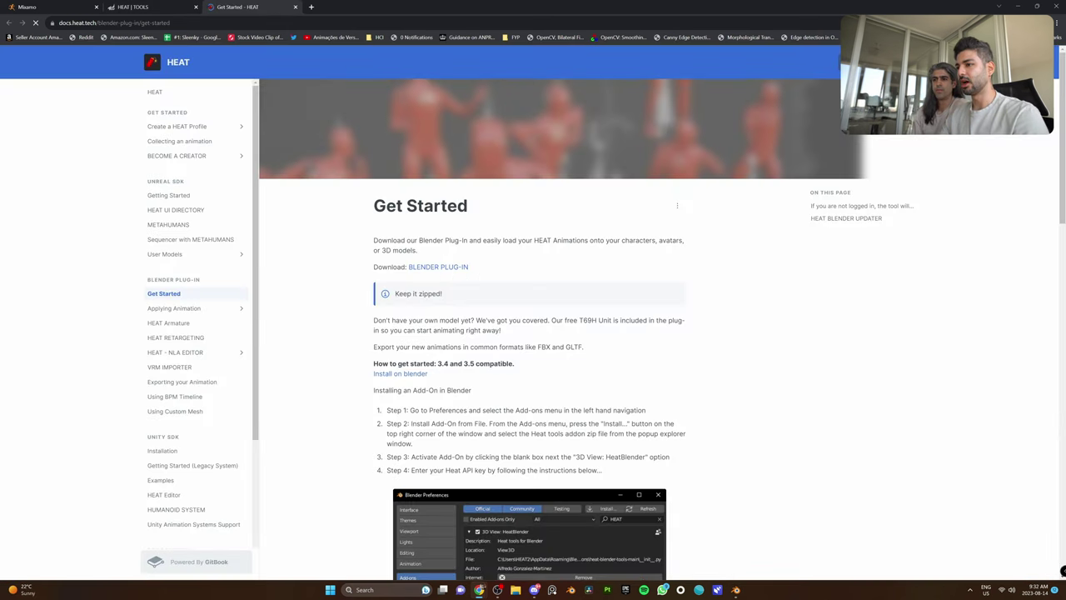
# Step: Install the HeatBlender-v0.6.8.zip add-on in Blender's preferences
pyautogui.scroll(-15, 411, 339)
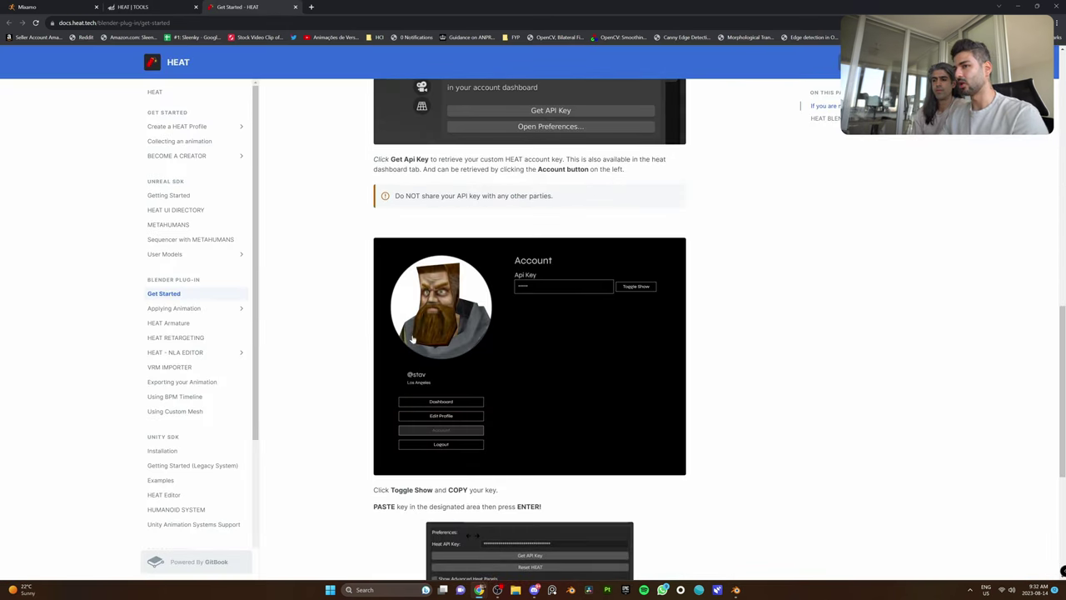
pyautogui.scroll(15, 412, 339)
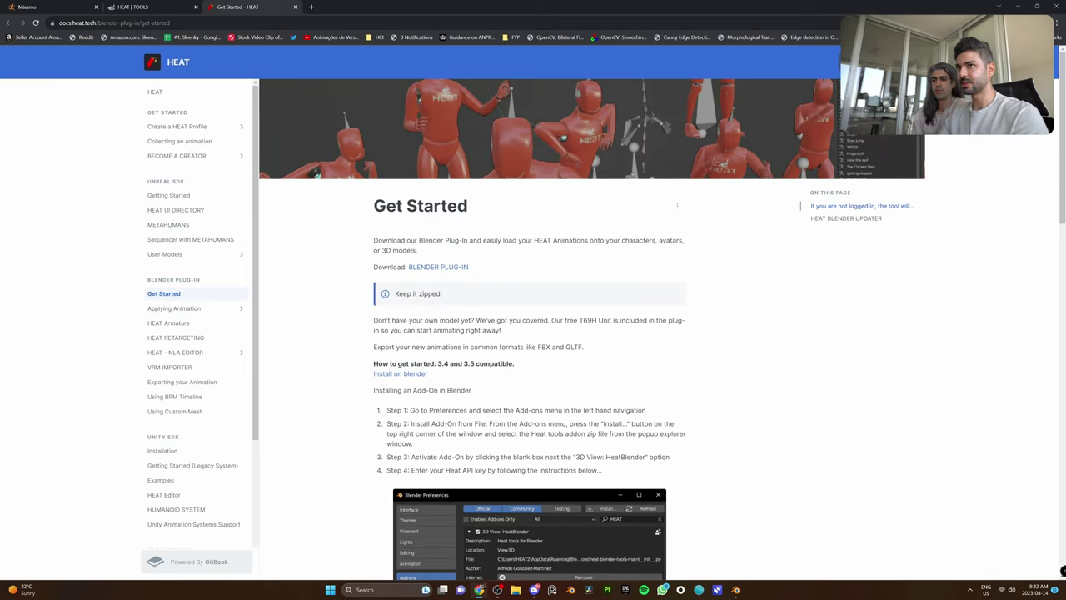
pyautogui.click(154, 7)
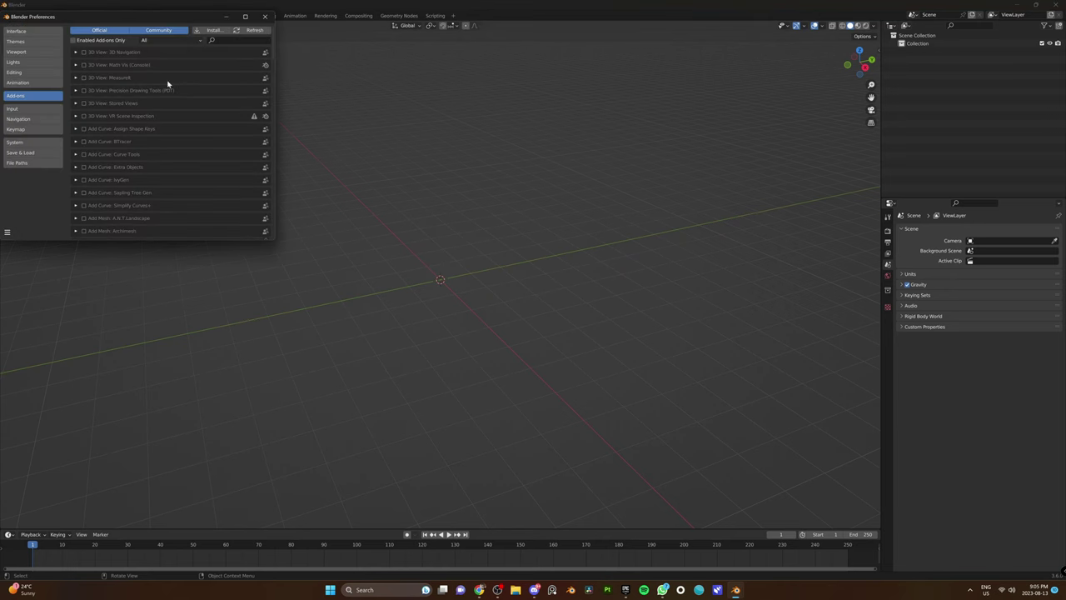
pyautogui.click(213, 30)
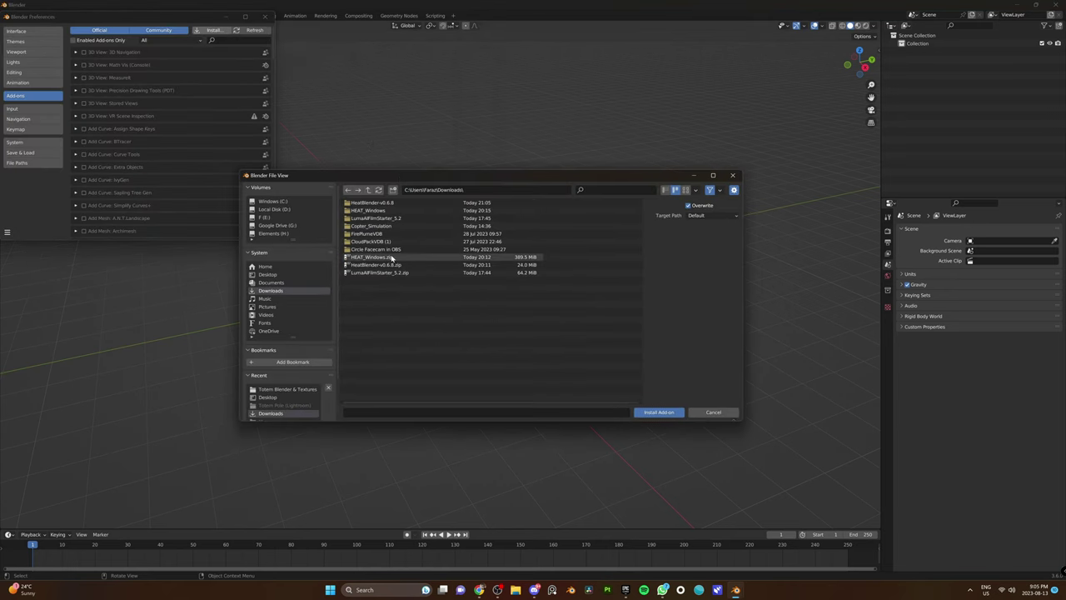
pyautogui.doubleClick(409, 265)
pyautogui.click(265, 16)
pyautogui.press('n')
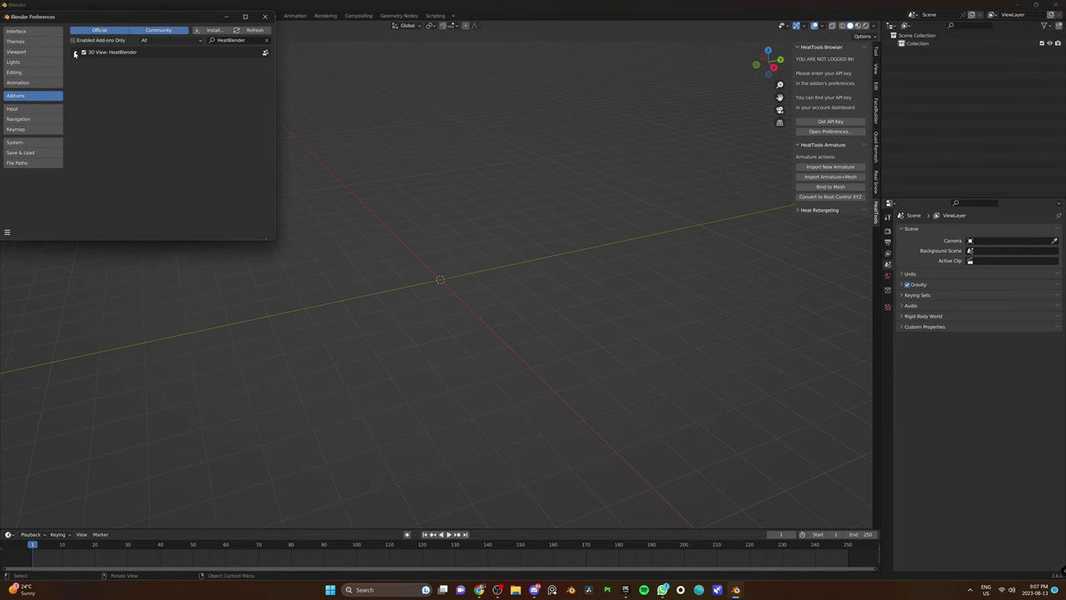
# Step: Paste the account API key into the add-on and start deleting every scene object
pyautogui.hotkey('ctrl', 'v')
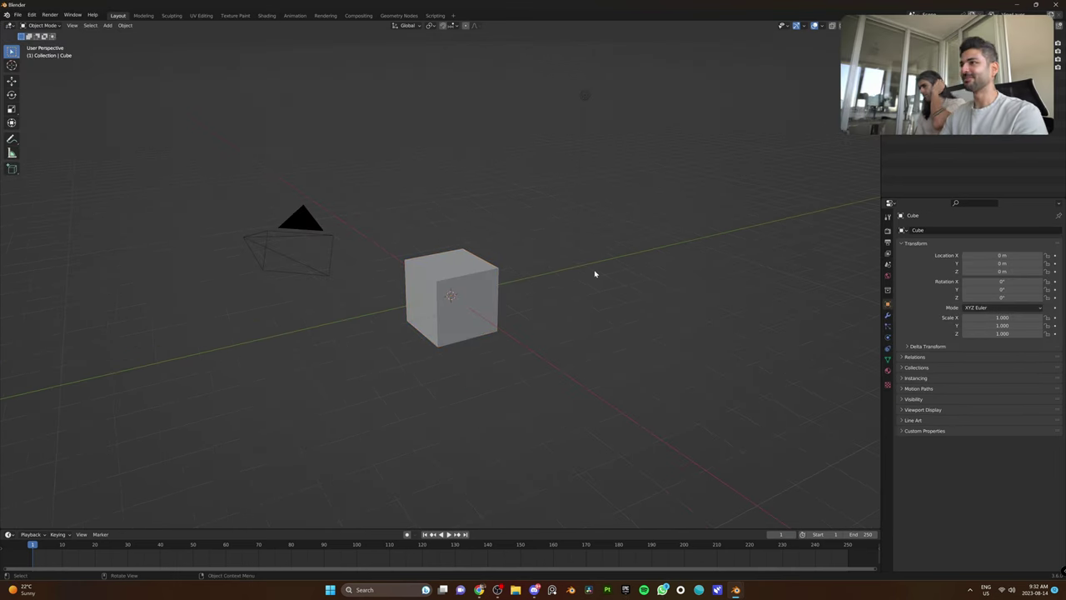
pyautogui.press('a')
pyautogui.press('x')
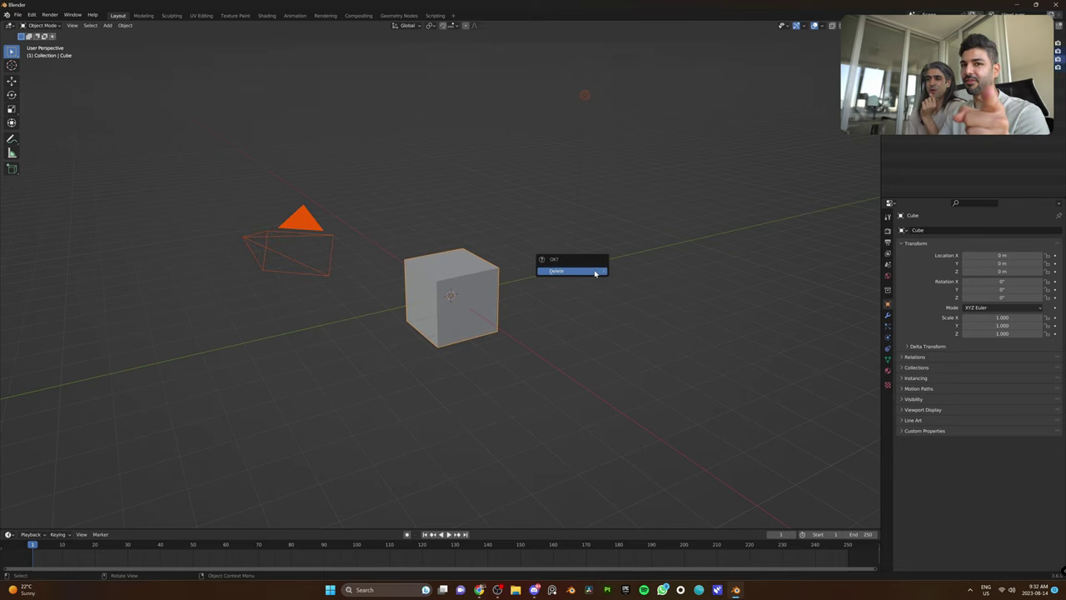
# Step: Delete the default cube and camera, then fetch the collected animations from the HeatTools panel
pyautogui.click(595, 272)
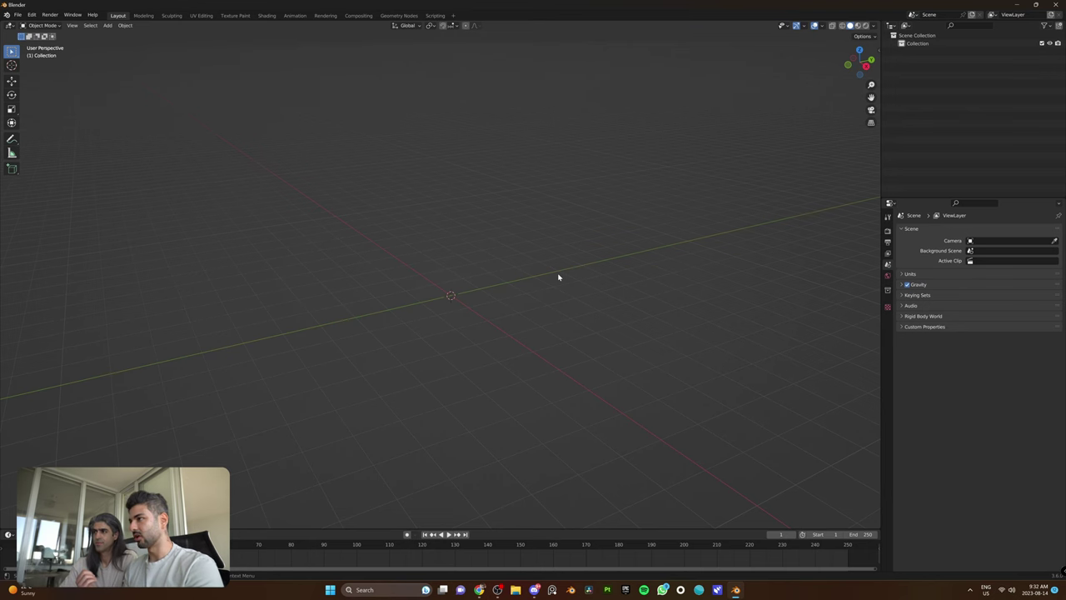
pyautogui.press('n')
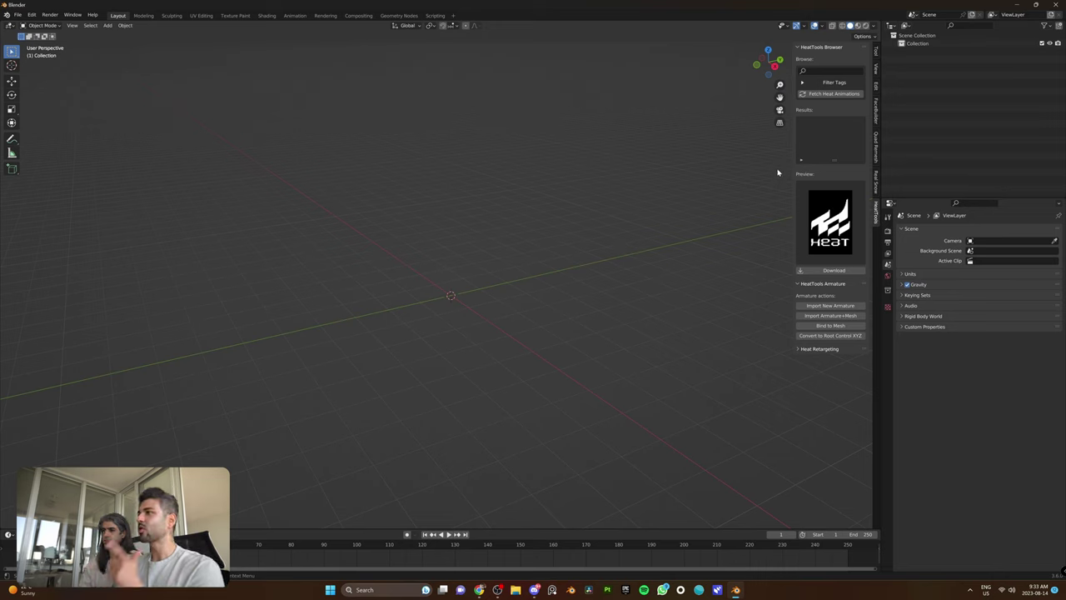
pyautogui.click(833, 95)
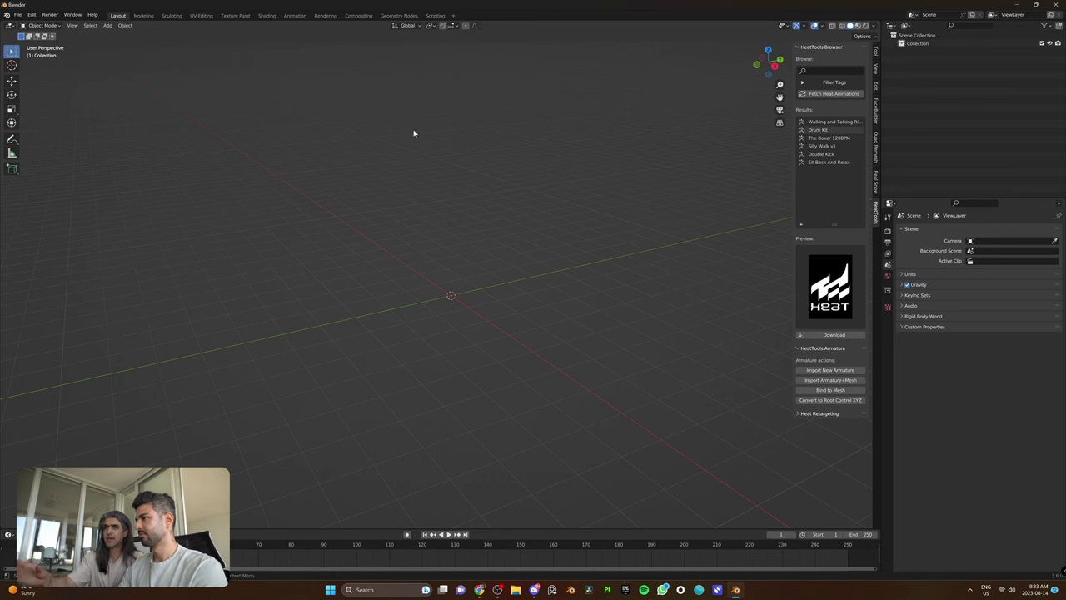
# Step: On heat.tech, open Back Sleep and Casual Jog v3 Root Loop, then re-fetch the animation list in Blender
pyautogui.hotkey('alt', 'Tab')
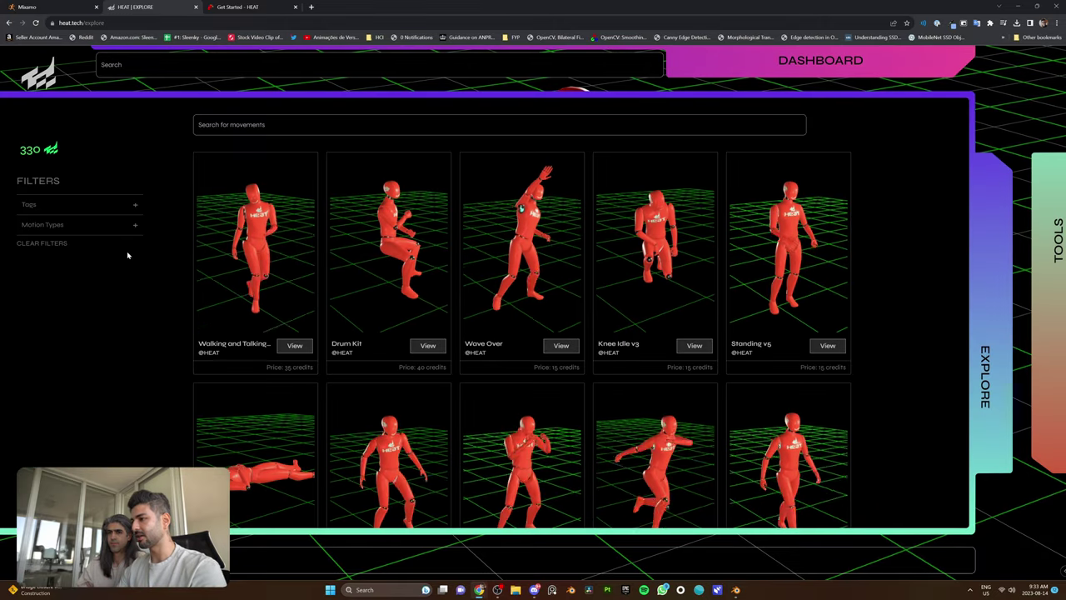
pyautogui.scroll(-3, 284, 291)
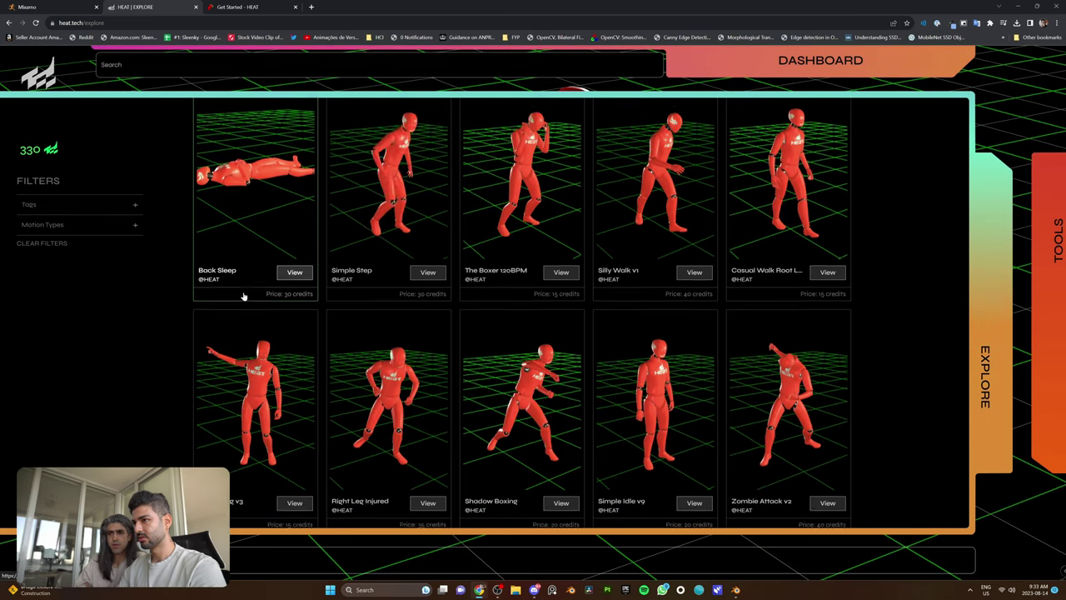
pyautogui.click(284, 290)
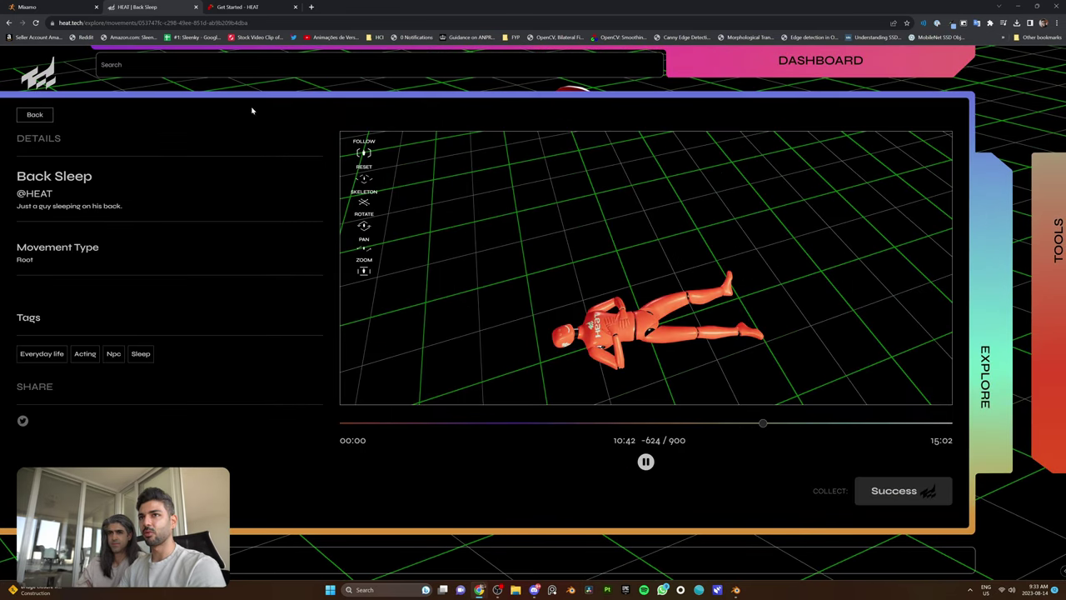
pyautogui.click(34, 114)
pyautogui.scroll(-5, 569, 323)
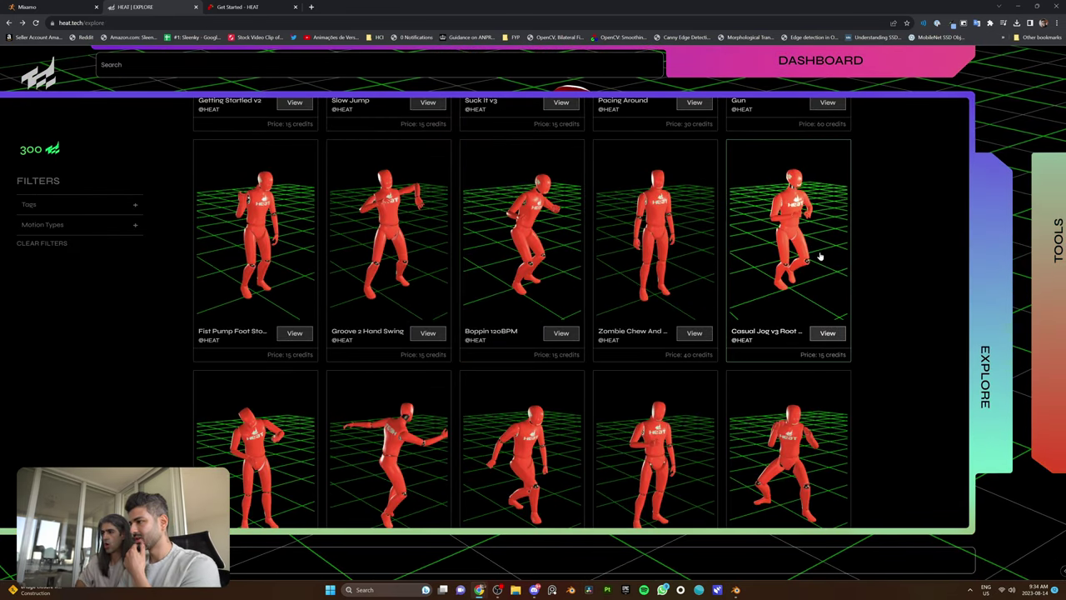
pyautogui.click(813, 257)
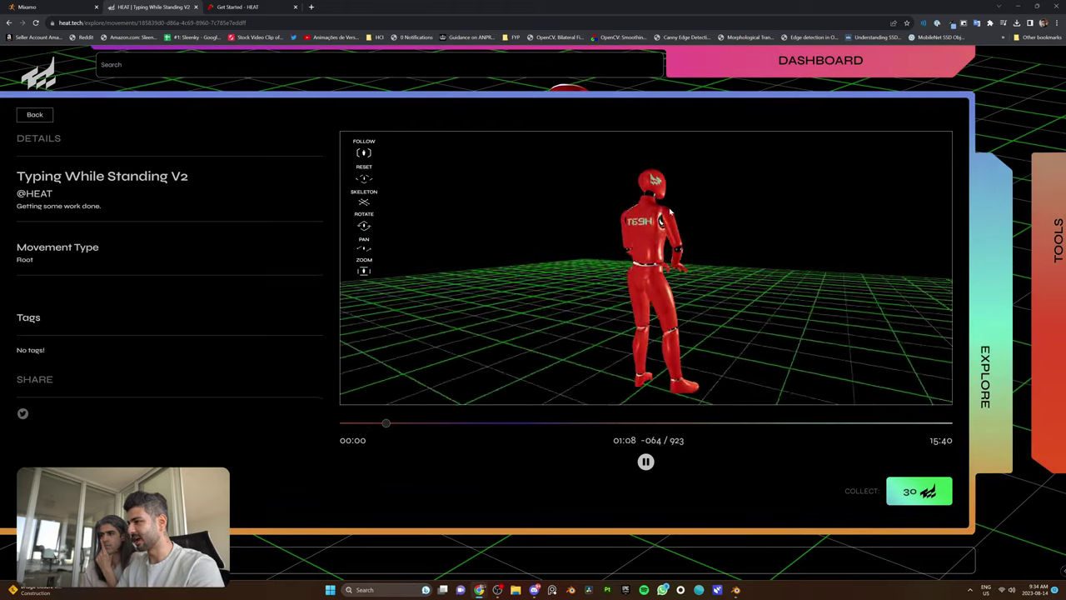
pyautogui.hotkey('alt', 'Tab')
pyautogui.click(835, 94)
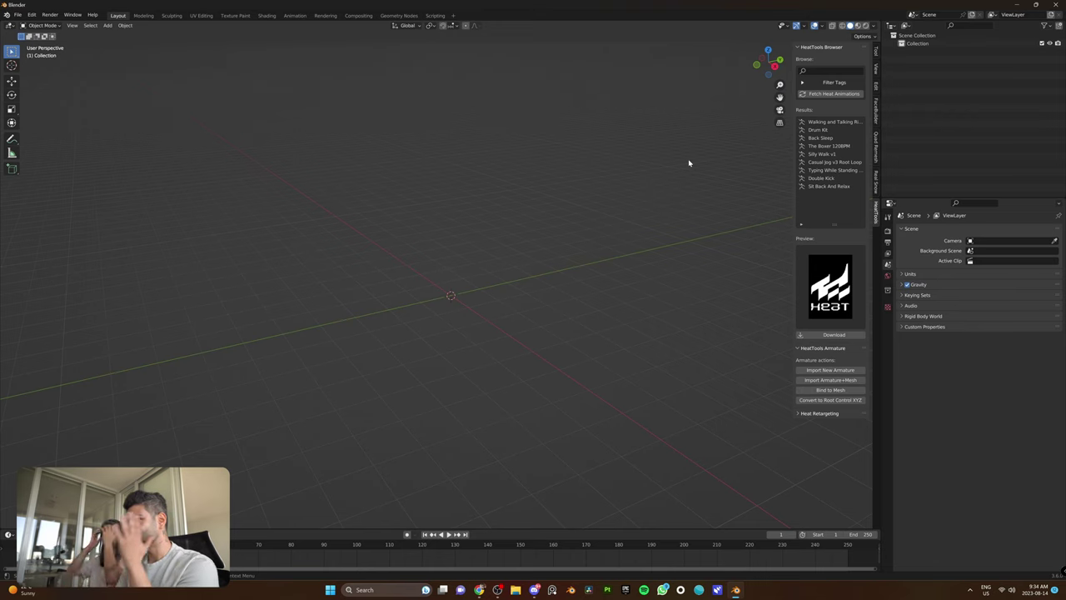
# Step: Download and import the Silly Walk v1 animation and play it back
pyautogui.click(815, 155)
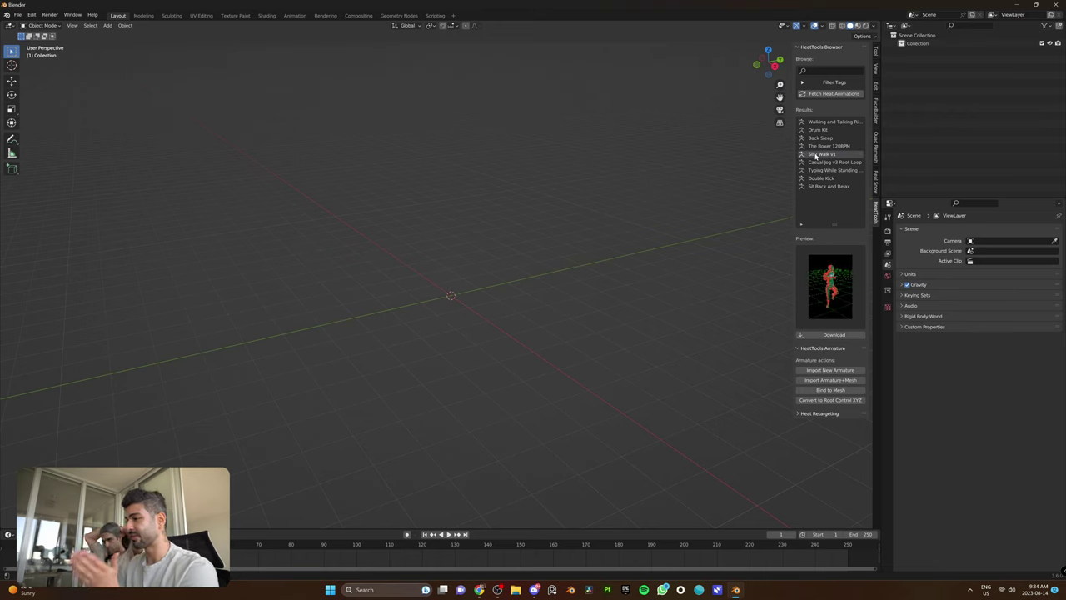
pyautogui.click(832, 334)
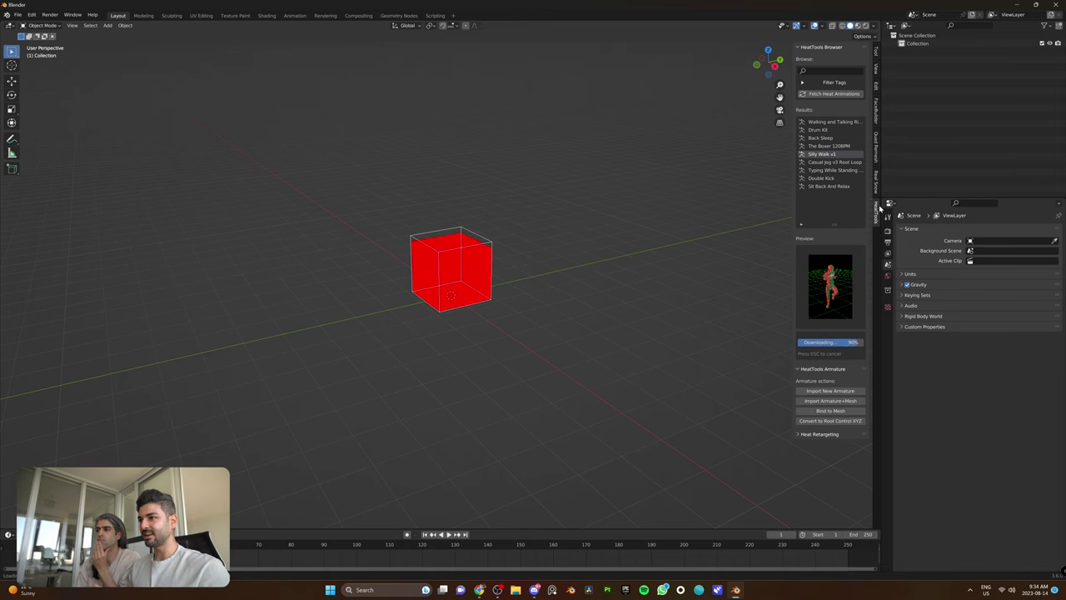
pyautogui.scroll(8, 388, 261)
pyautogui.press('space')
pyautogui.scroll(-5, 571, 261)
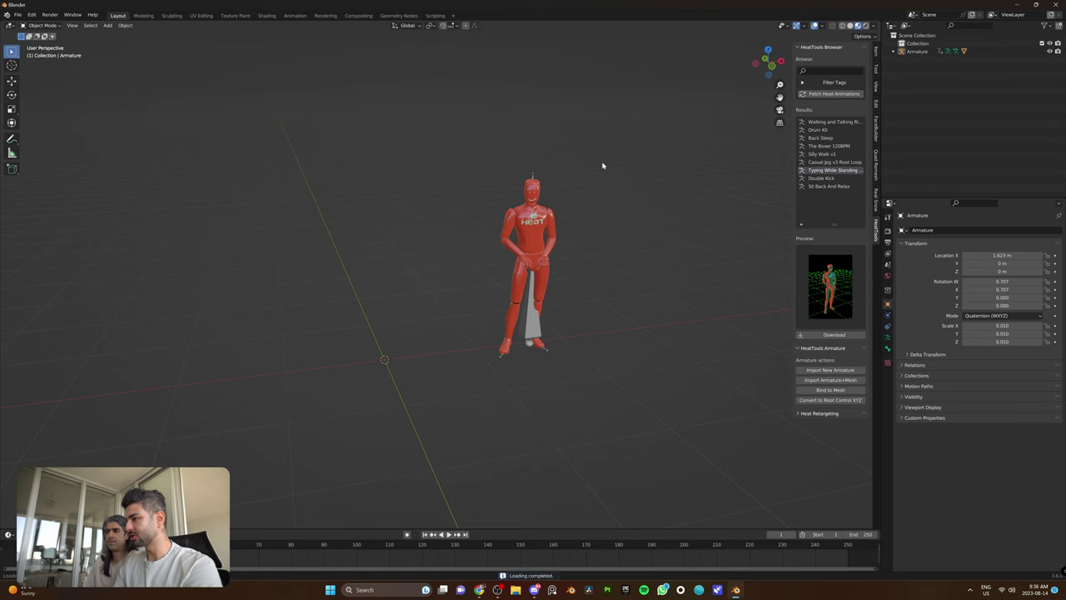
# Step: Import a second armature with the Drum Kit animation and move it left along X
pyautogui.click(827, 381)
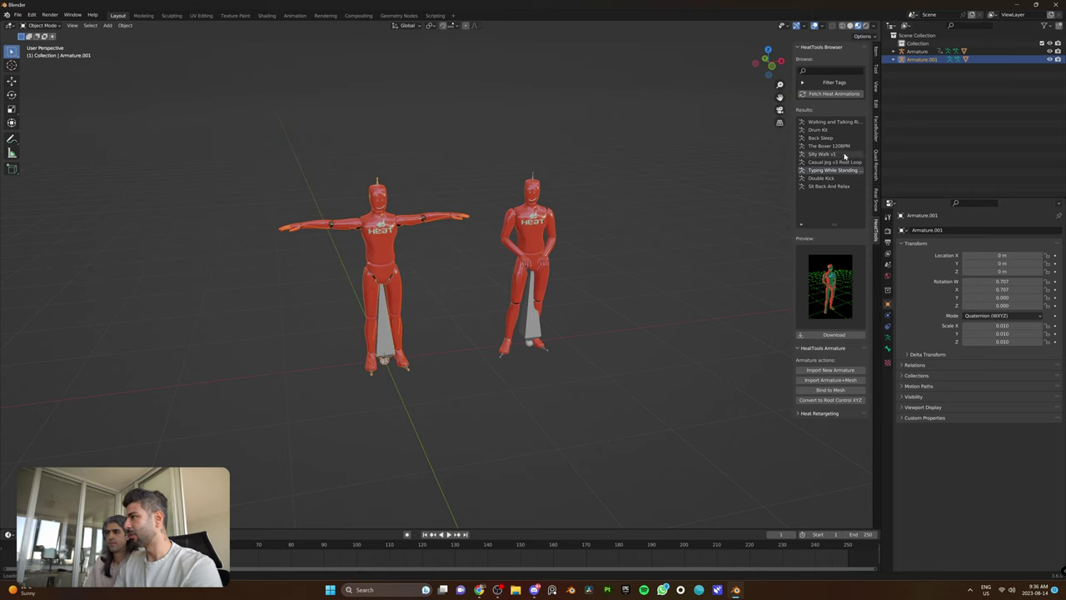
pyautogui.click(823, 131)
pyautogui.click(821, 333)
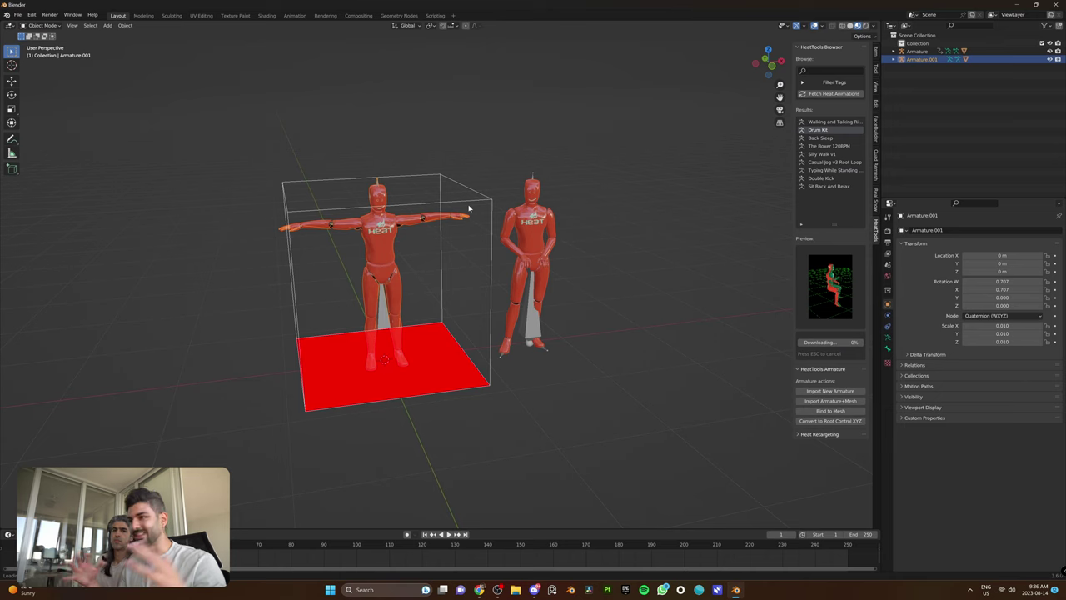
pyautogui.press('g')
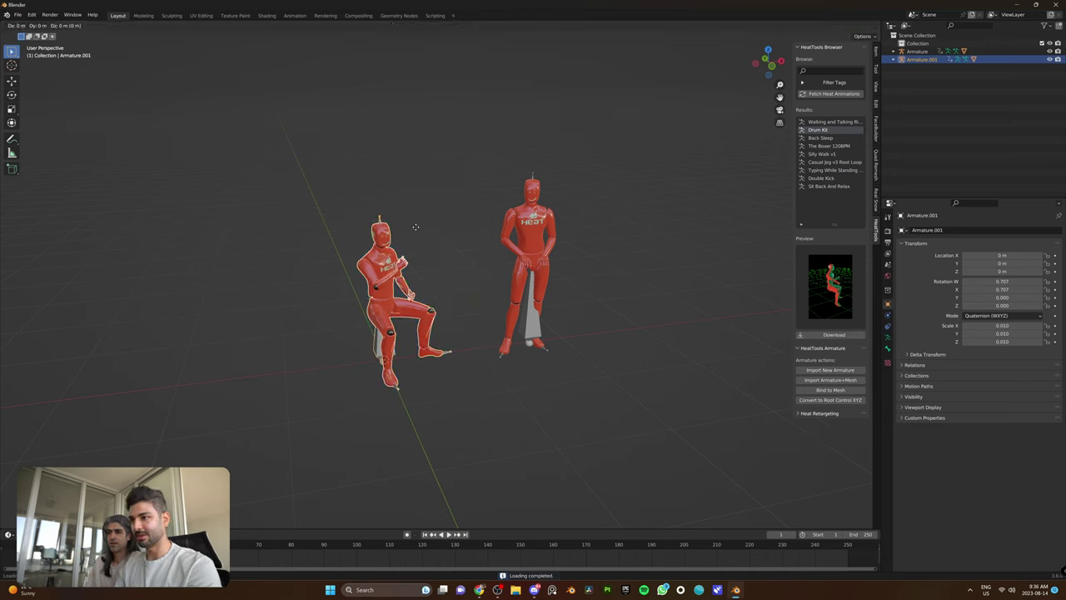
pyautogui.press('x')
pyautogui.click(221, 254)
# Step: Preview the characters' animations, then expand the Heat Retargeting settings
pyautogui.press('space')
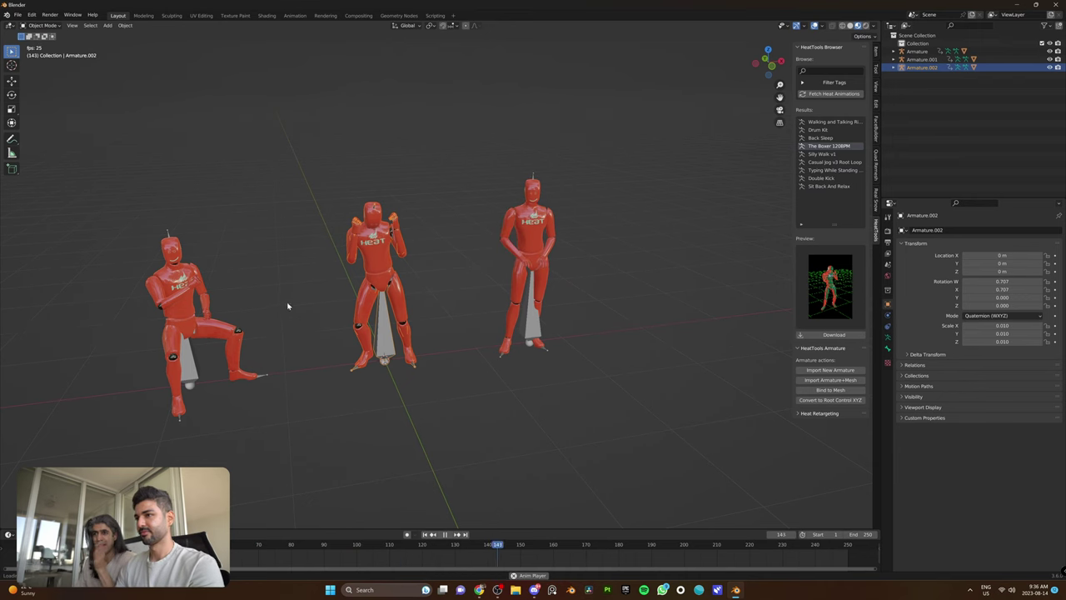
pyautogui.press('Escape')
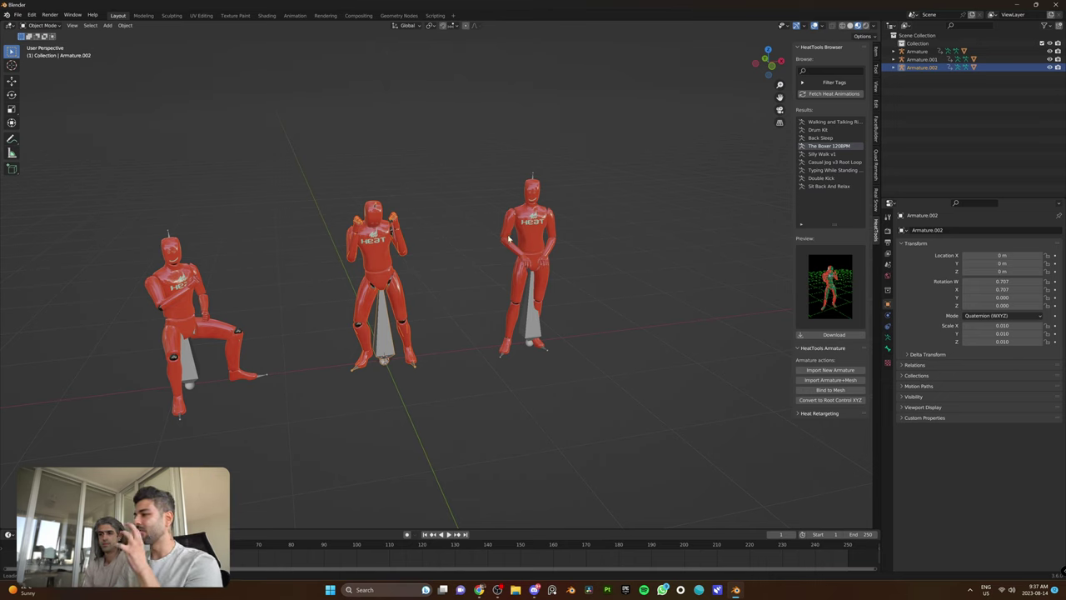
pyautogui.click(804, 414)
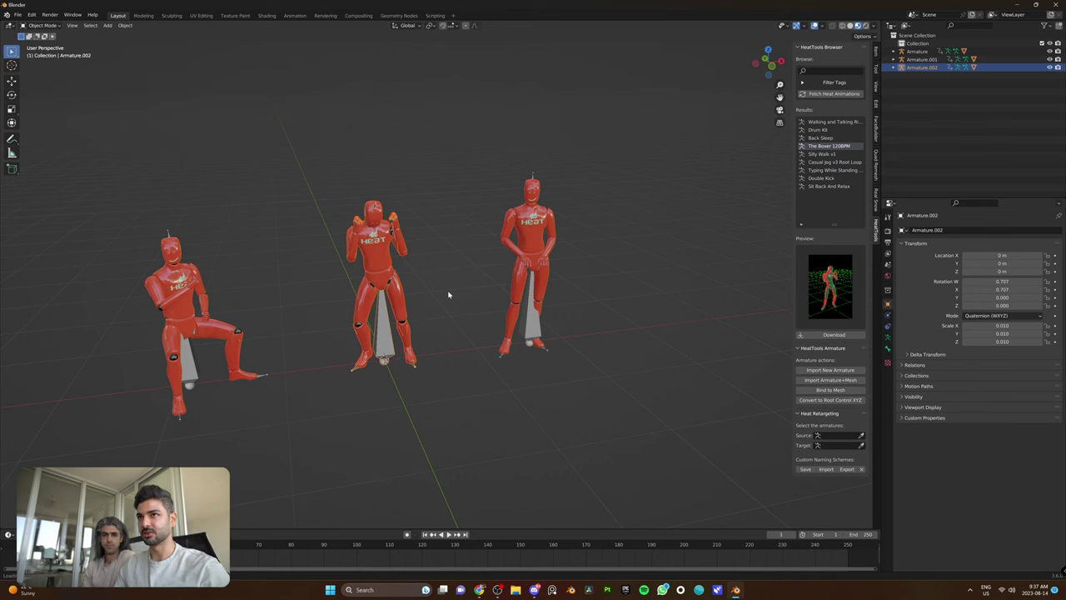
# Step: Hide the boxing character, then set Armature.002 as retarget source and Armature.003 as target
pyautogui.scroll(4, 454, 226)
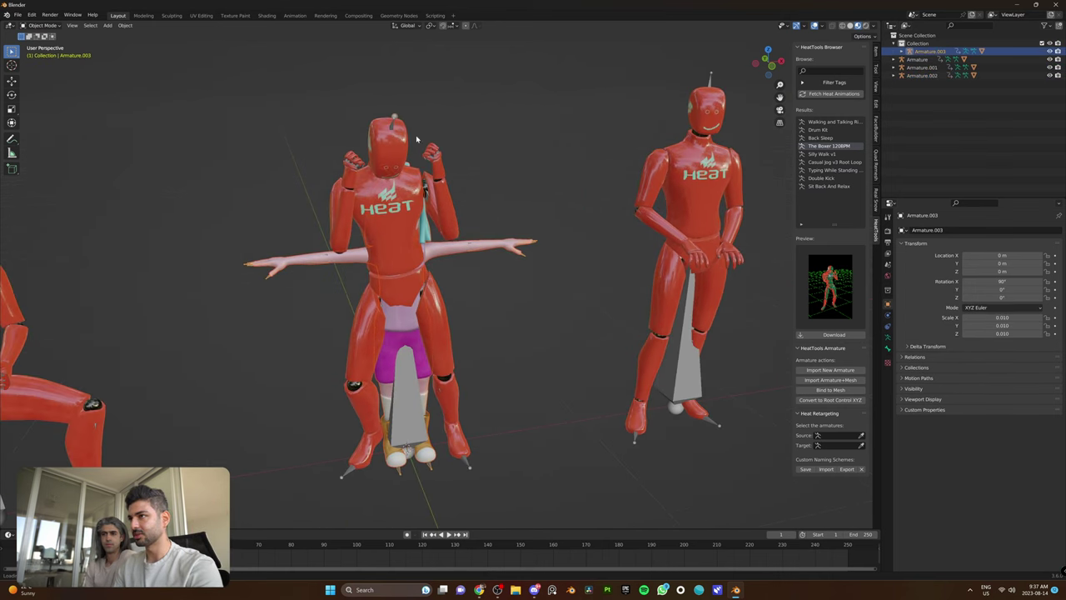
pyautogui.moveTo(353, 90); pyautogui.dragTo(452, 150)
pyautogui.press('h')
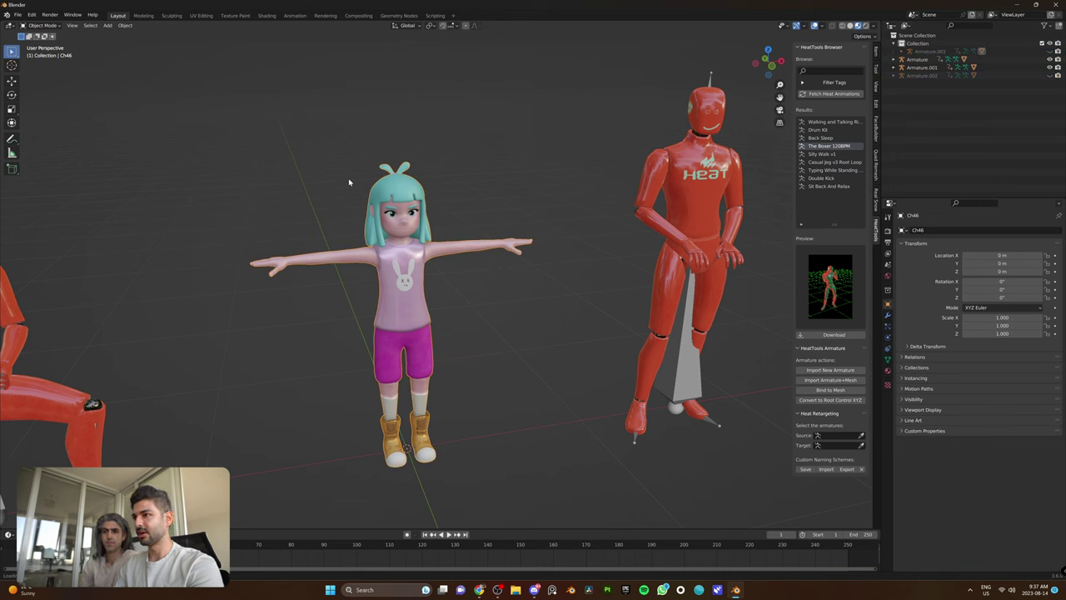
pyautogui.click(818, 435)
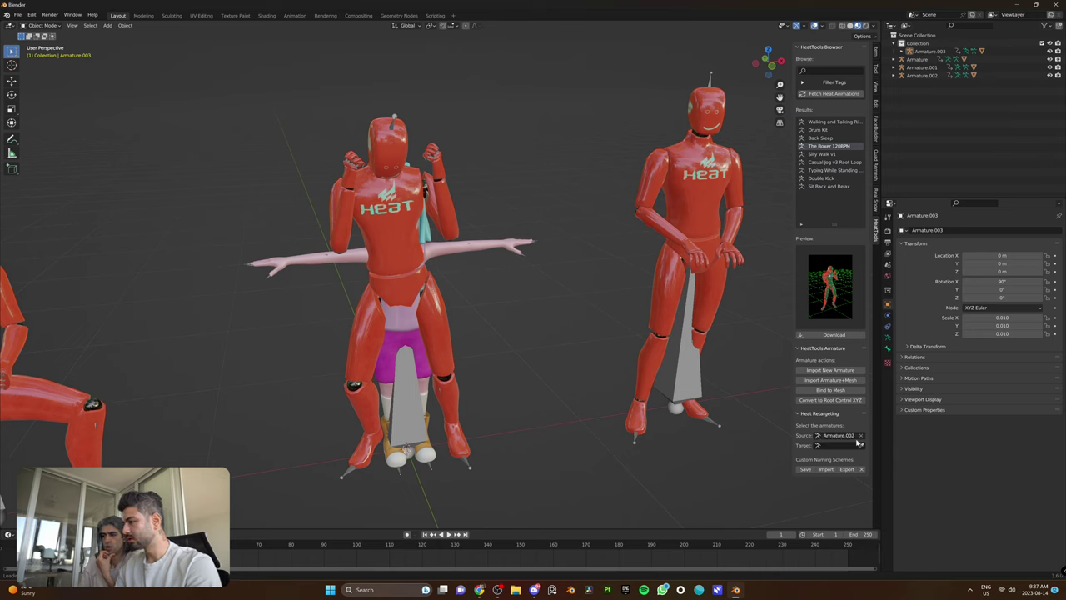
pyautogui.click(537, 240)
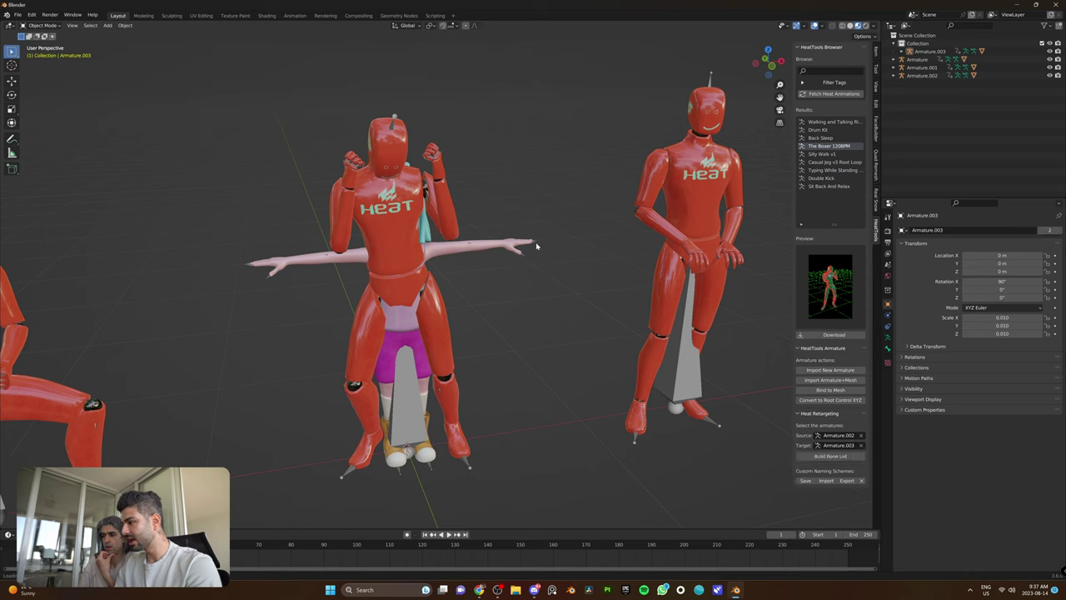
# Step: Build the bone match list and confirm heat_Spine maps to mixamorig:Spine
pyautogui.click(828, 456)
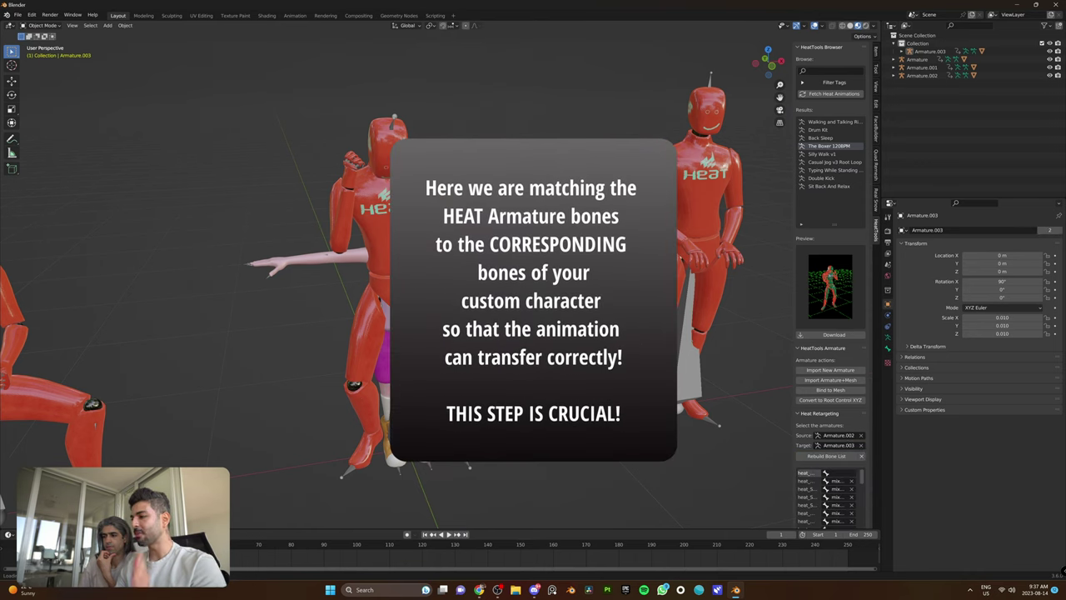
pyautogui.moveTo(791, 400); pyautogui.dragTo(696, 408)
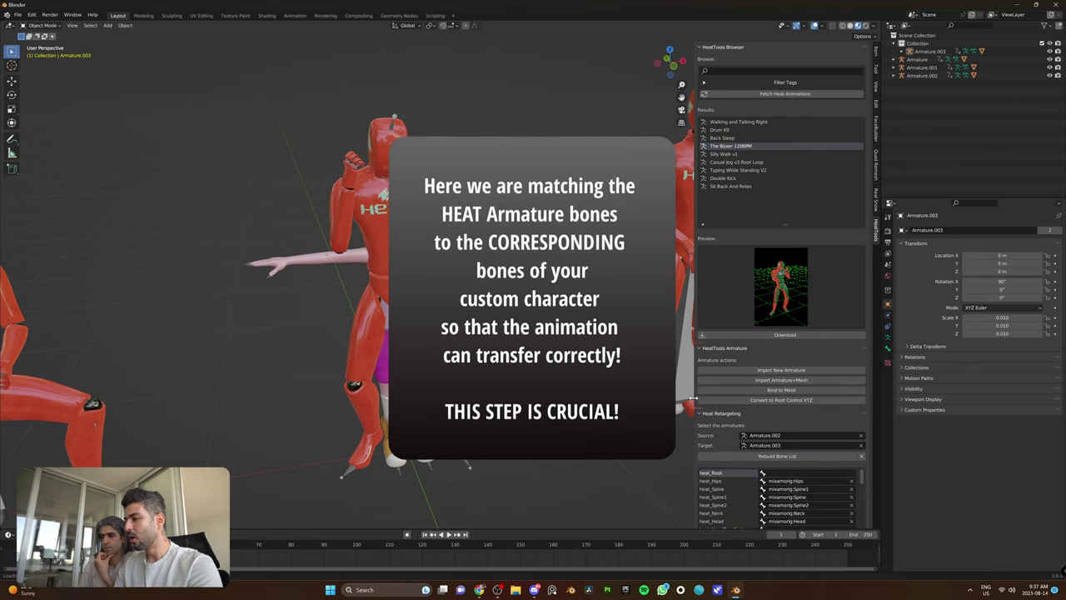
pyautogui.scroll(-2, 716, 414)
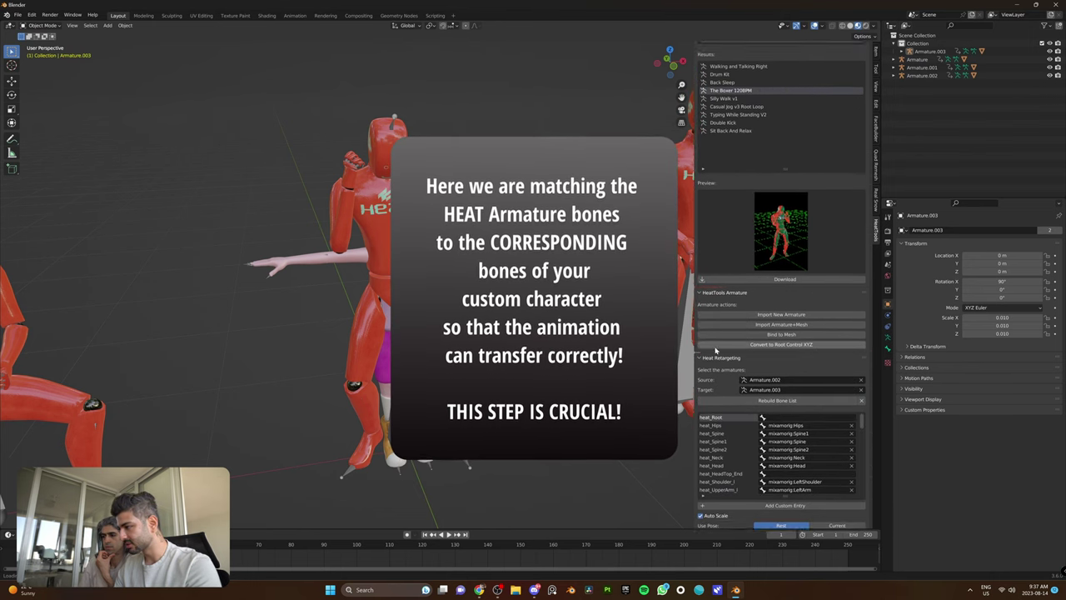
pyautogui.scroll(-2, 716, 414)
pyautogui.click(787, 411)
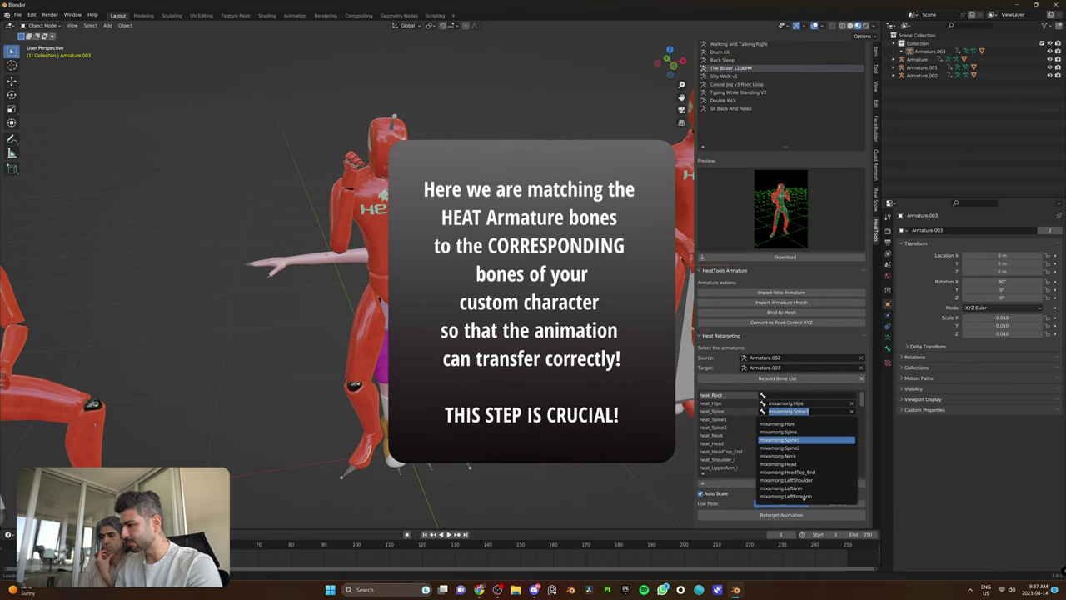
pyautogui.press('Return')
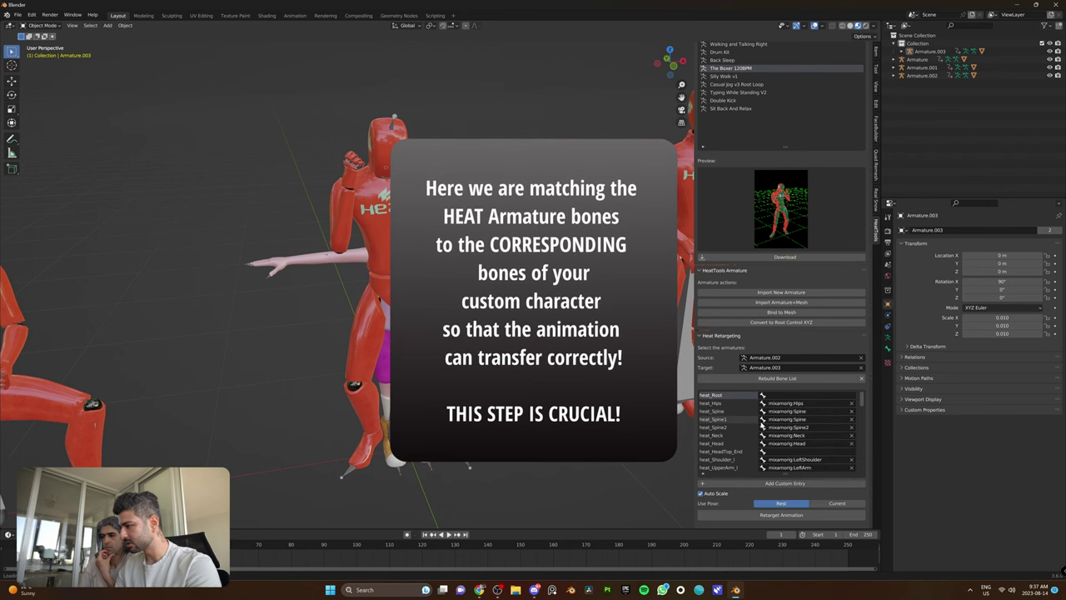
pyautogui.click(787, 419)
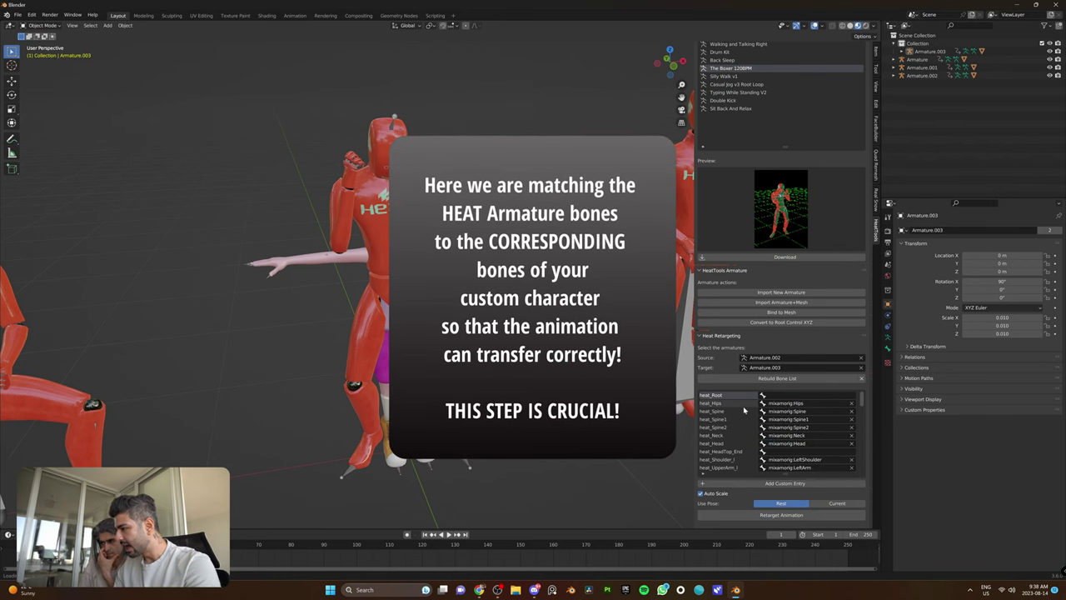
pyautogui.scroll(-2, 737, 436)
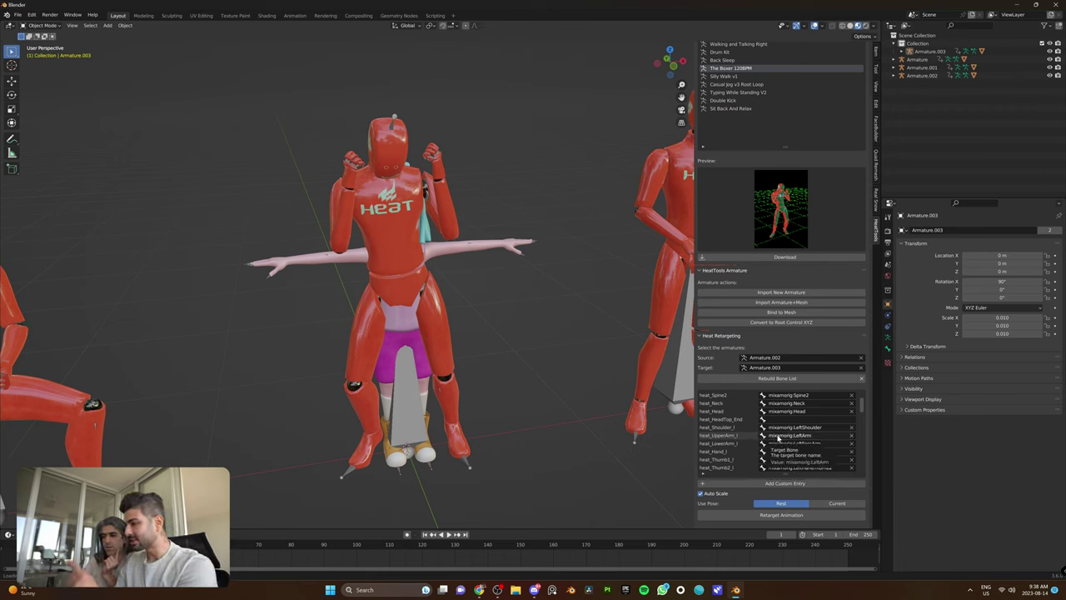
# Step: Clear heat_UpperArm_l's match and remap it to mixamorig:LeftArm
pyautogui.click(792, 436)
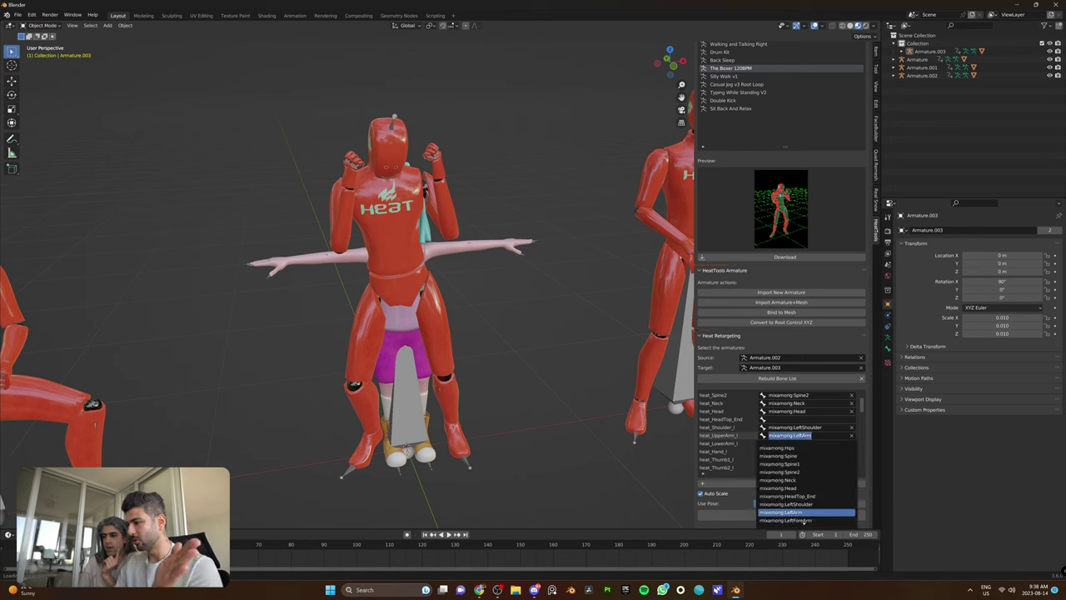
pyautogui.click(851, 435)
pyautogui.click(776, 435)
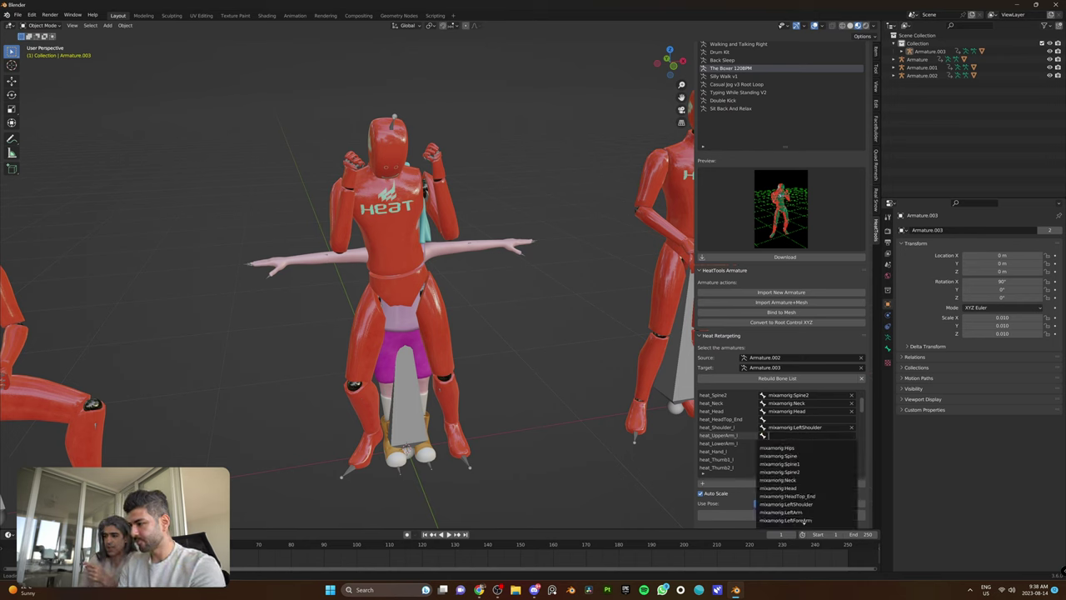
pyautogui.write('le')
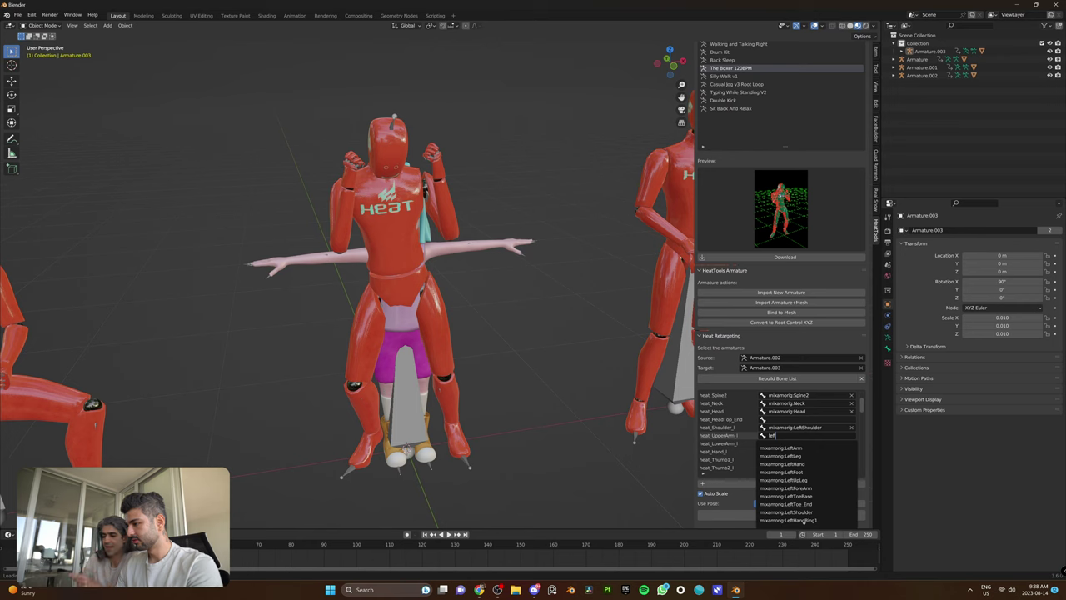
pyautogui.write('ft')
pyautogui.click(780, 447)
pyautogui.scroll(-10, 730, 439)
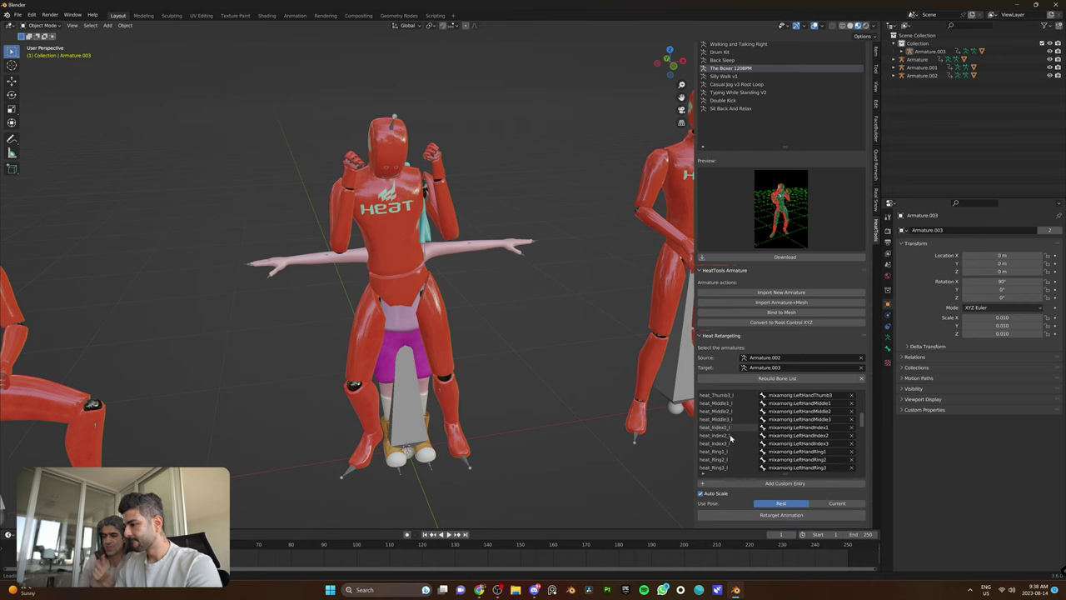
pyautogui.scroll(-5, 731, 439)
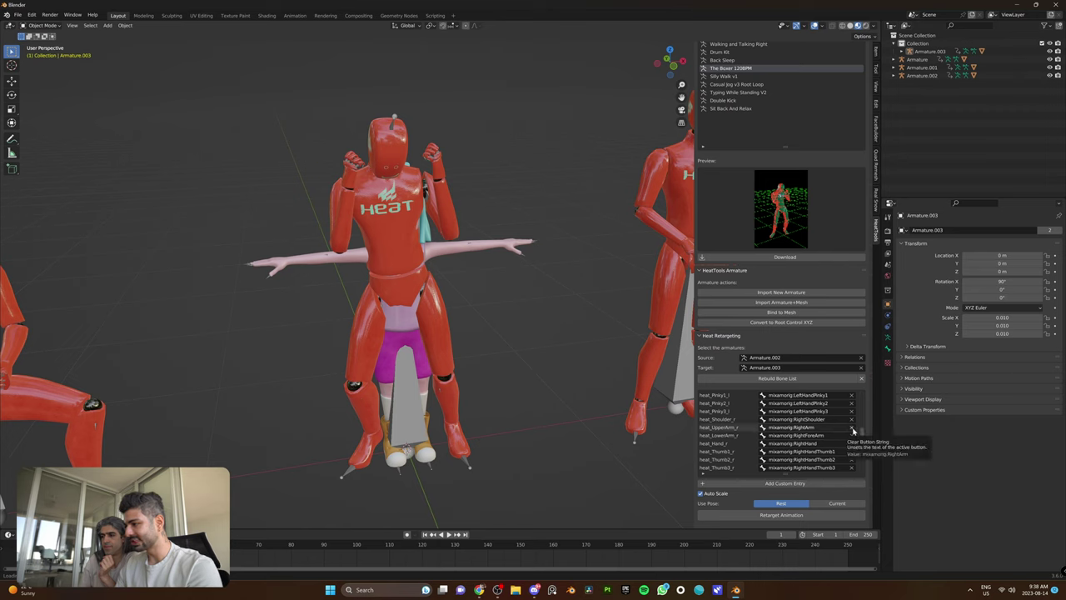
# Step: Remap heat_UpperArm_r to mixamorig:RightArm and review the remaining bone pairings
pyautogui.click(852, 428)
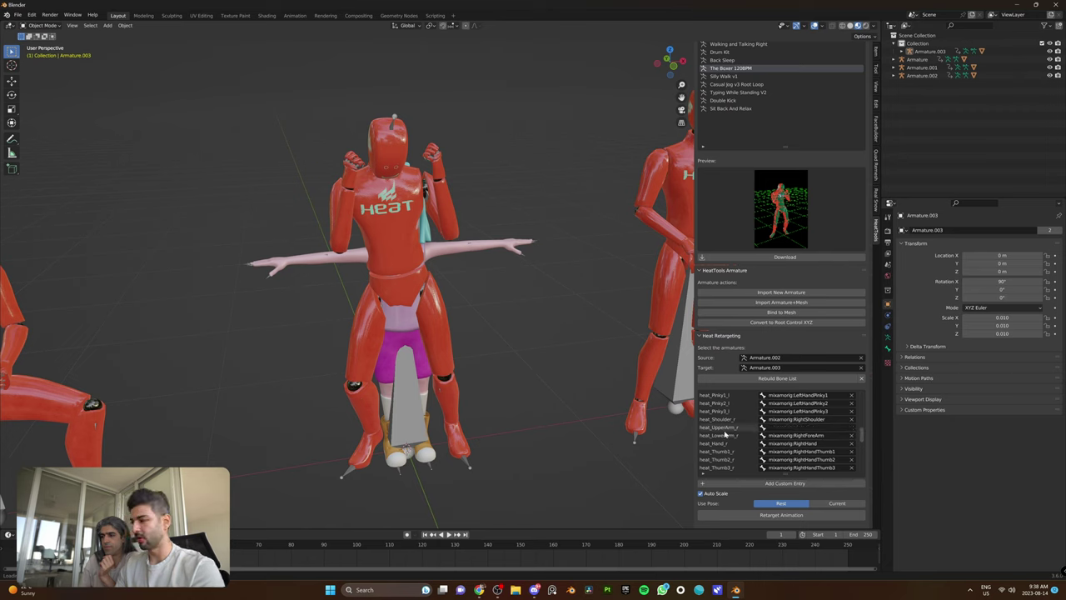
pyautogui.click(780, 428)
pyautogui.write('ring')
pyautogui.press('BackSpace')
pyautogui.press('BackSpace')
pyautogui.write('ght')
pyautogui.click(783, 439)
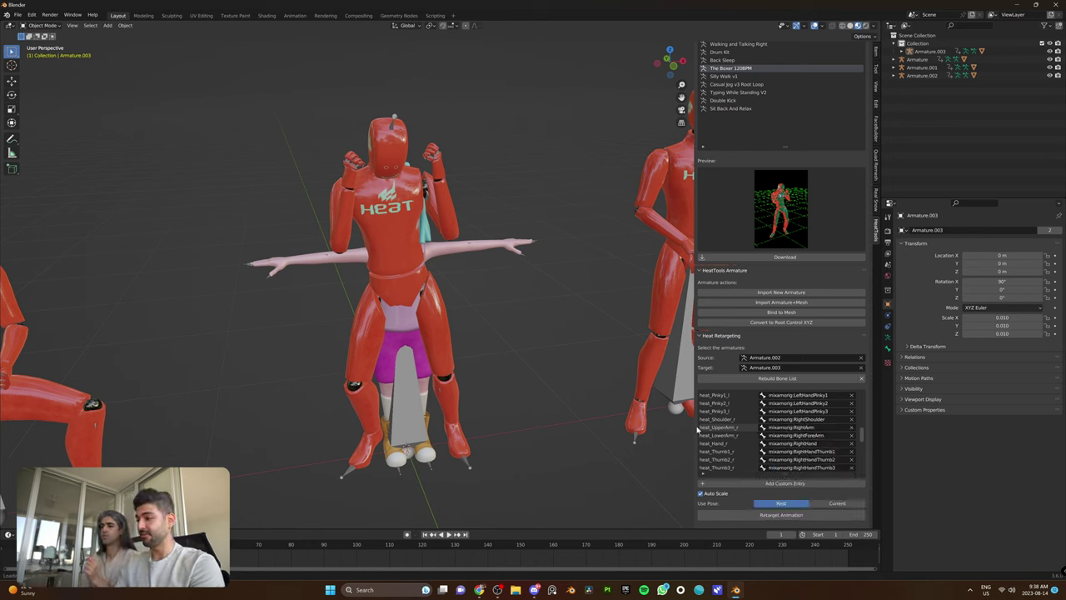
pyautogui.scroll(-6, 716, 432)
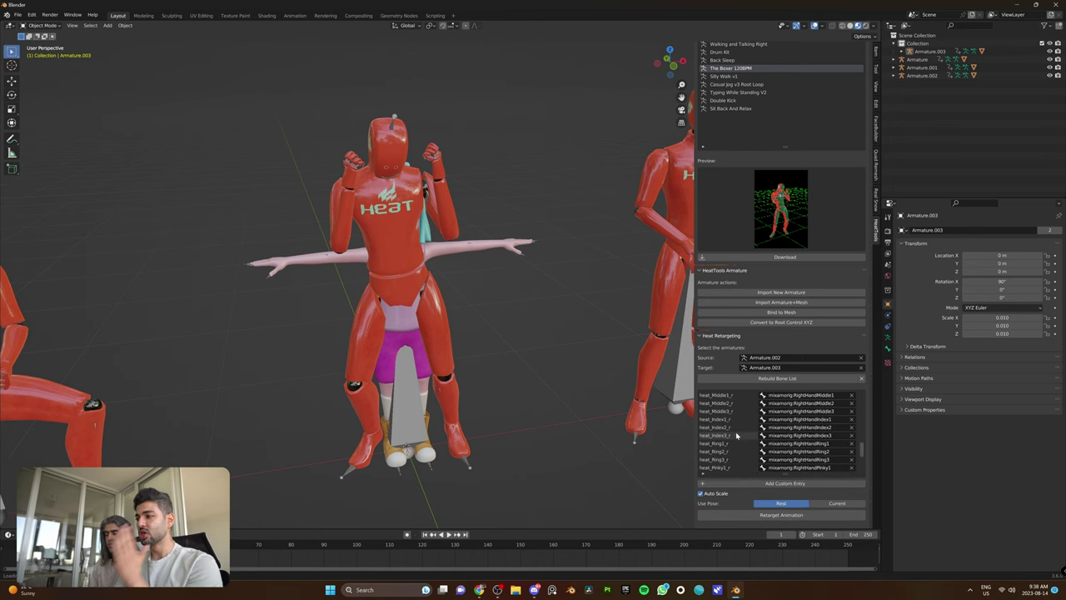
pyautogui.scroll(-5, 737, 430)
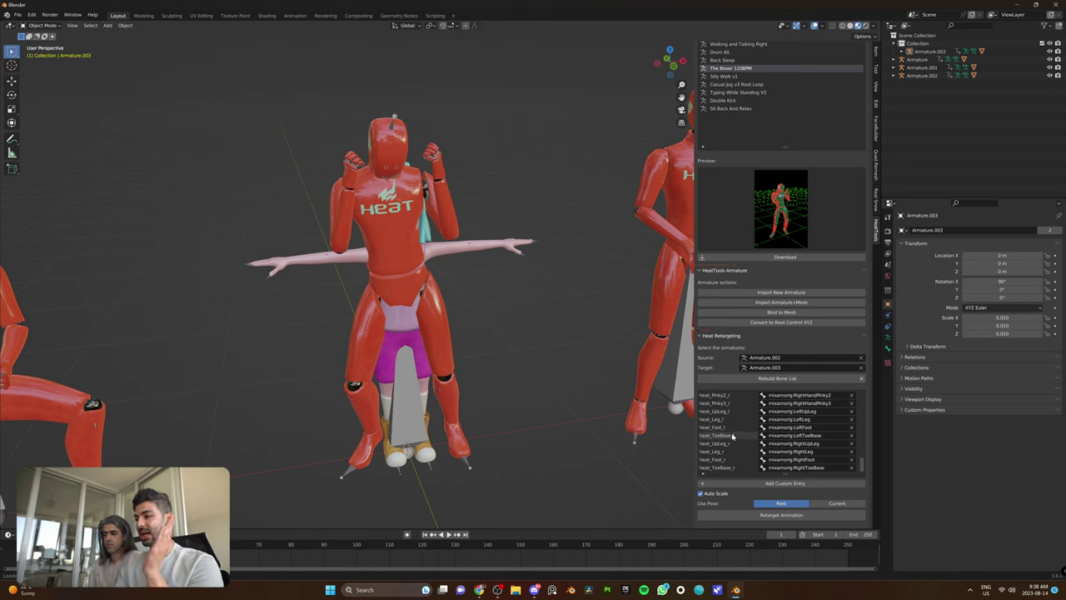
pyautogui.scroll(10, 737, 439)
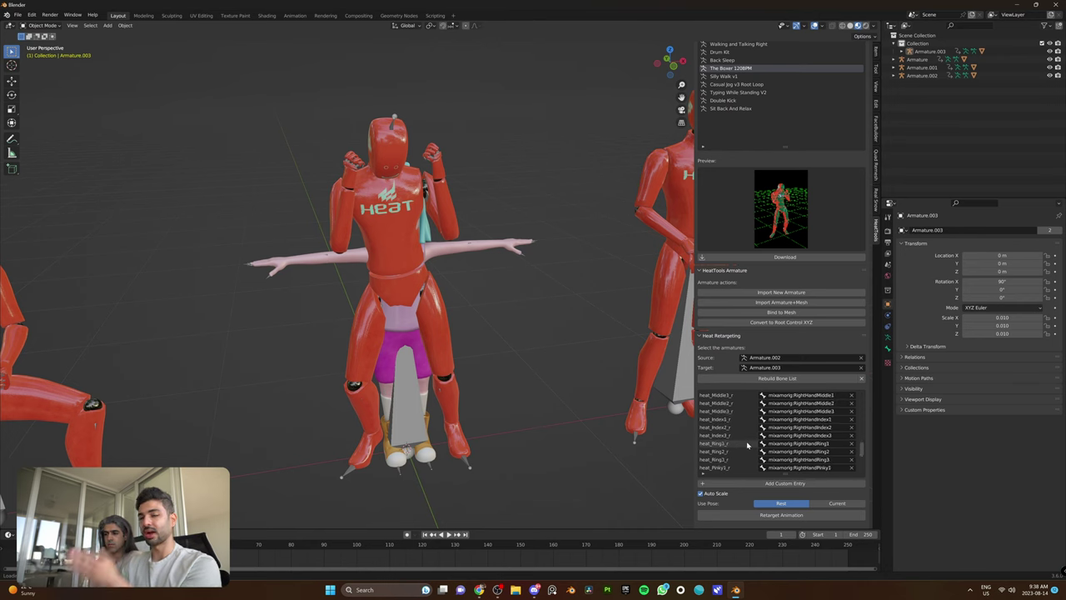
pyautogui.scroll(10, 746, 450)
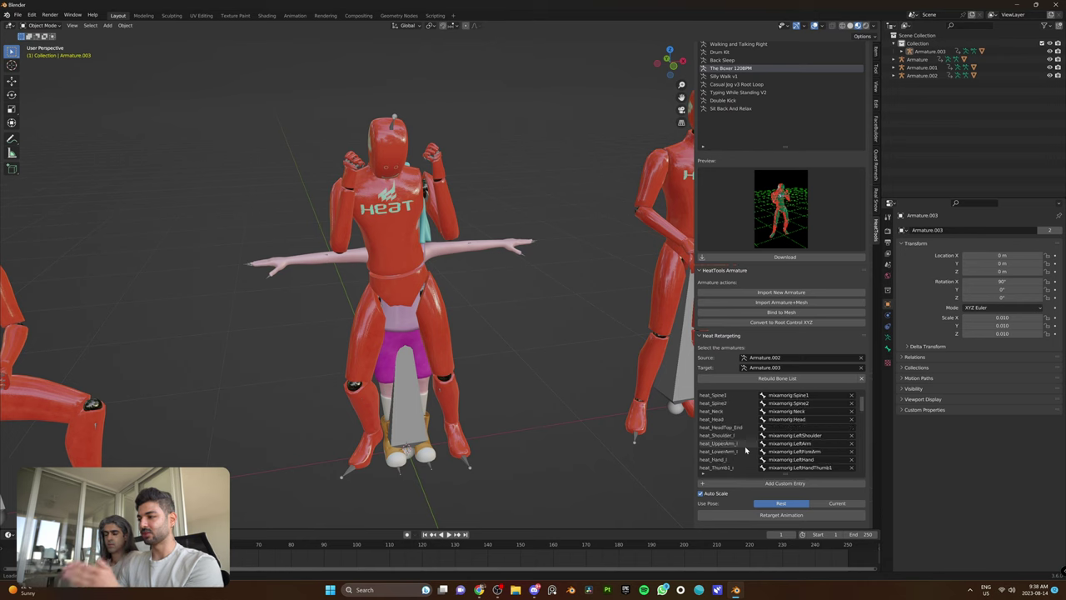
# Step: Scroll down the Heat Retargeting panel toward the Retarget Animation button
pyautogui.scroll(-1, 738, 505)
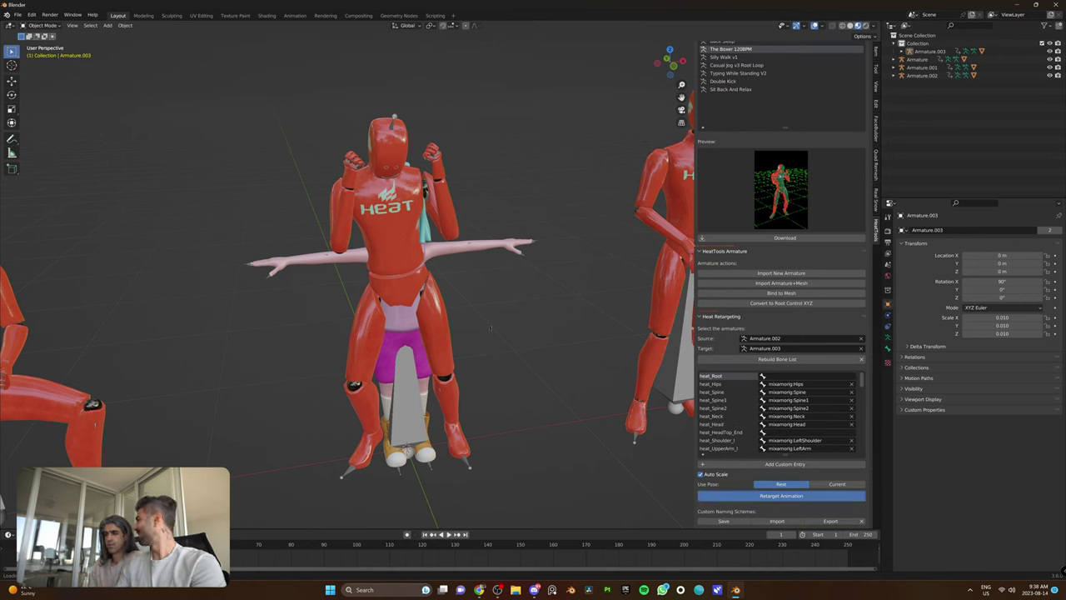
pyautogui.scroll(-4, 524, 283)
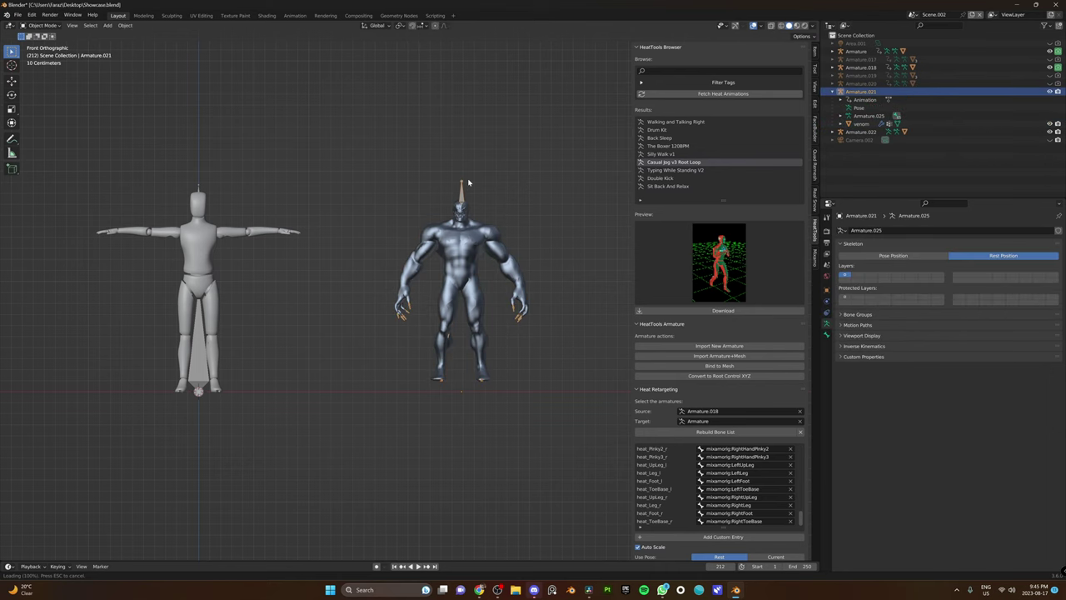
# Step: Toggle the venom armature between rest position and its T-pose to compare them
pyautogui.click(893, 256)
pyautogui.click(1008, 256)
pyautogui.click(896, 256)
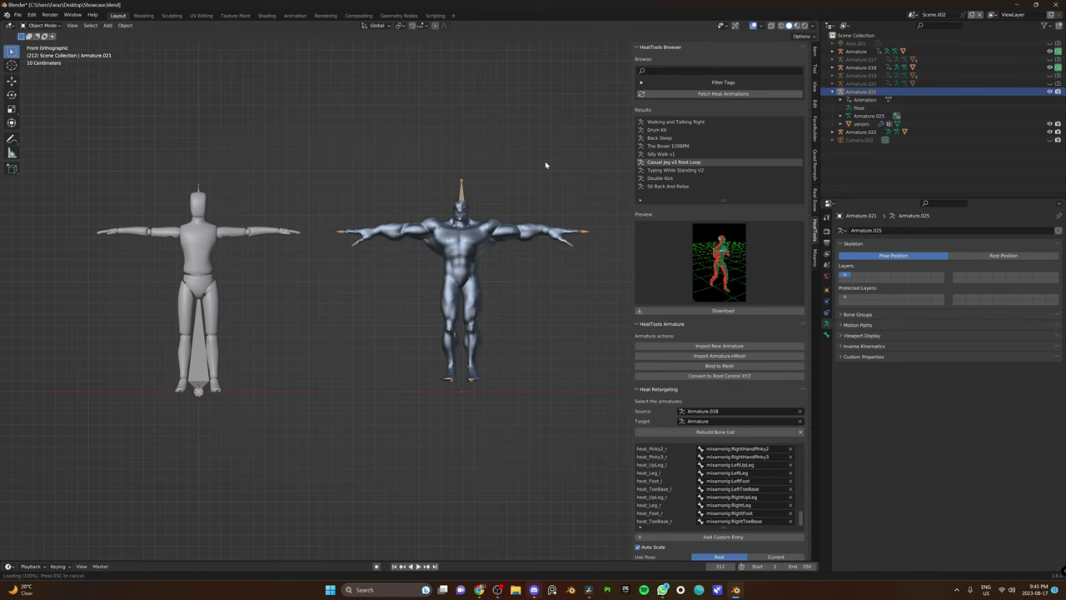
pyautogui.click(539, 214)
# Step: Duplicate the venom mesh's Armature modifier and apply the first copy
pyautogui.click(466, 257)
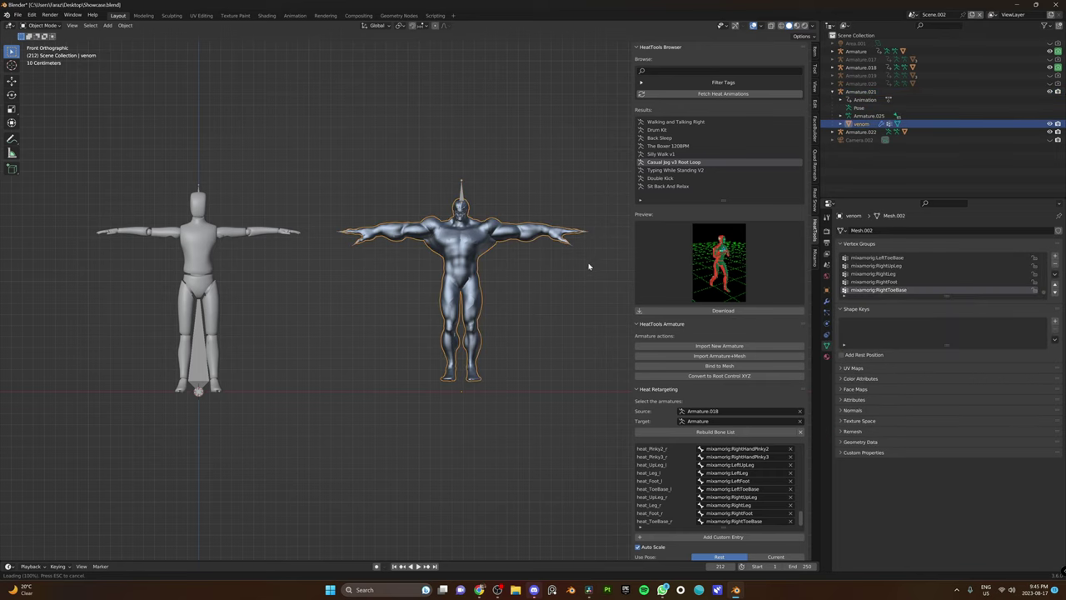
pyautogui.click(827, 300)
pyautogui.click(1038, 243)
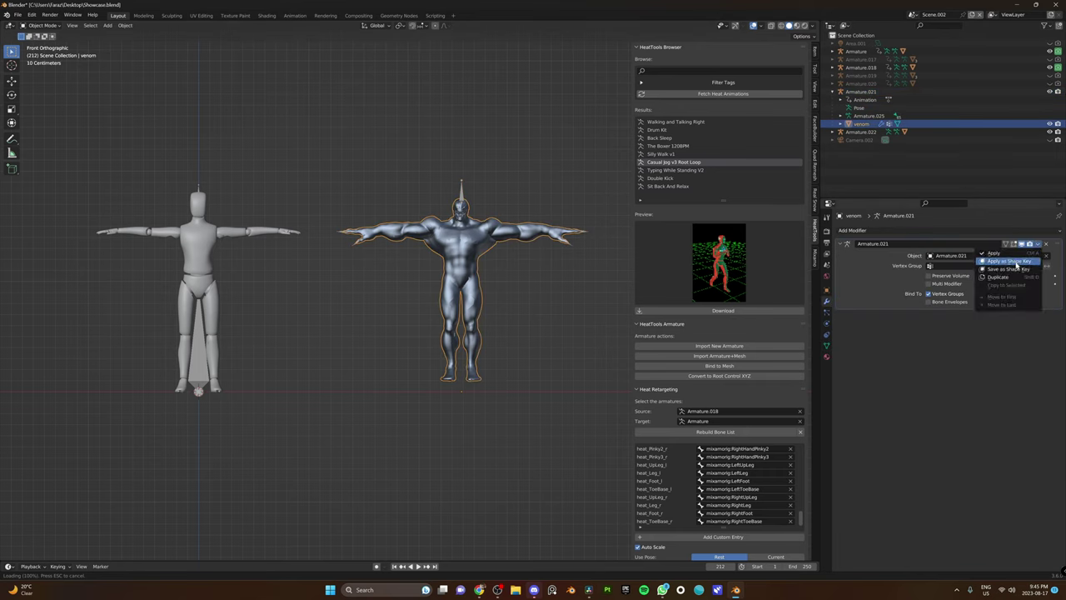
pyautogui.click(1016, 276)
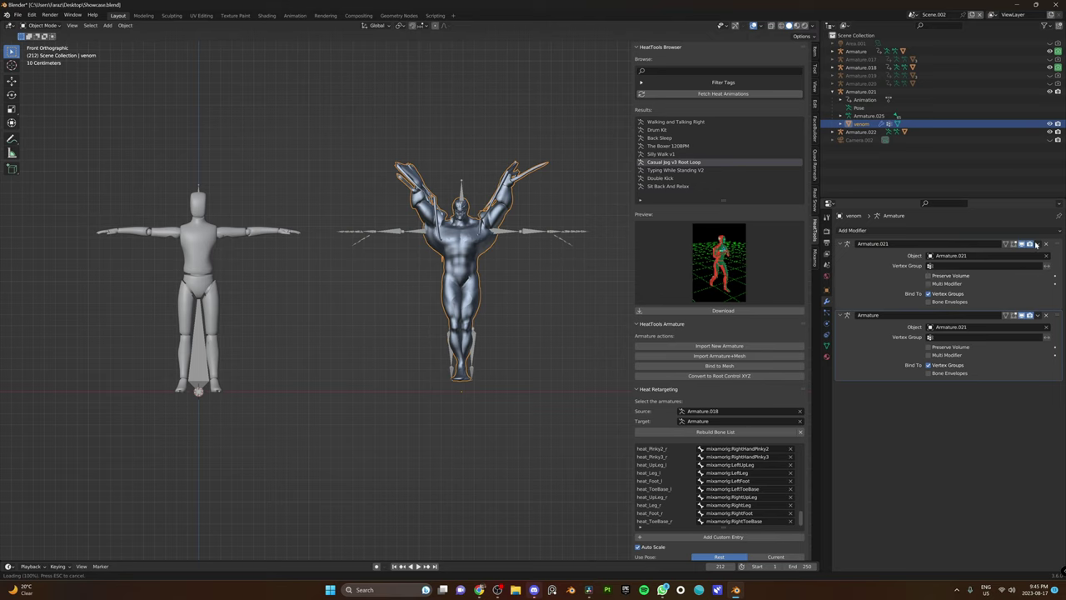
pyautogui.click(1037, 243)
pyautogui.click(1023, 253)
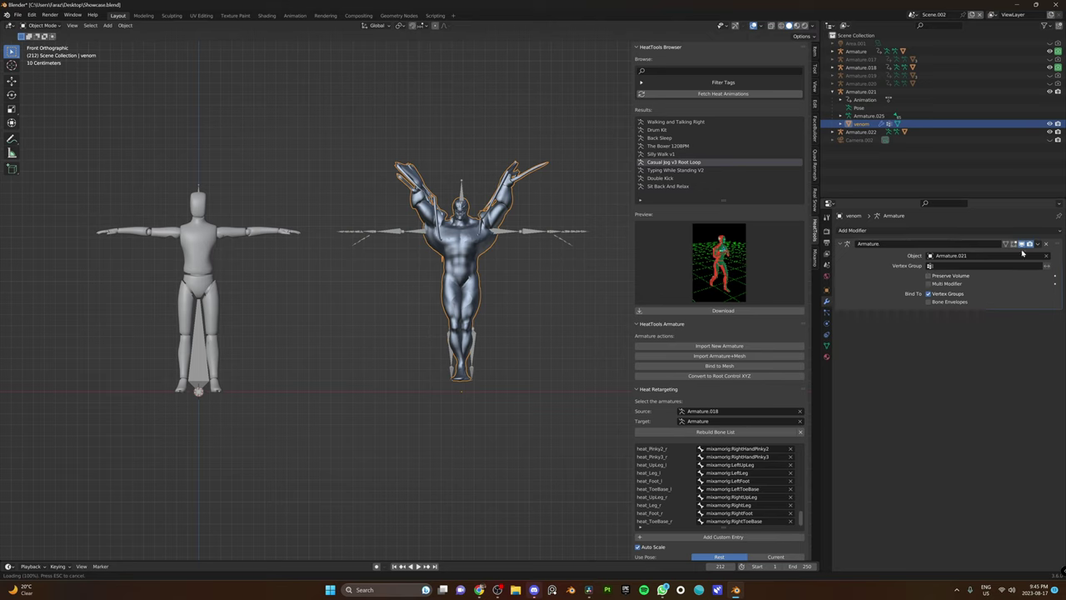
# Step: Apply the venom armature's current pose as its rest pose in Pose Mode
pyautogui.click(466, 194)
pyautogui.click(46, 25)
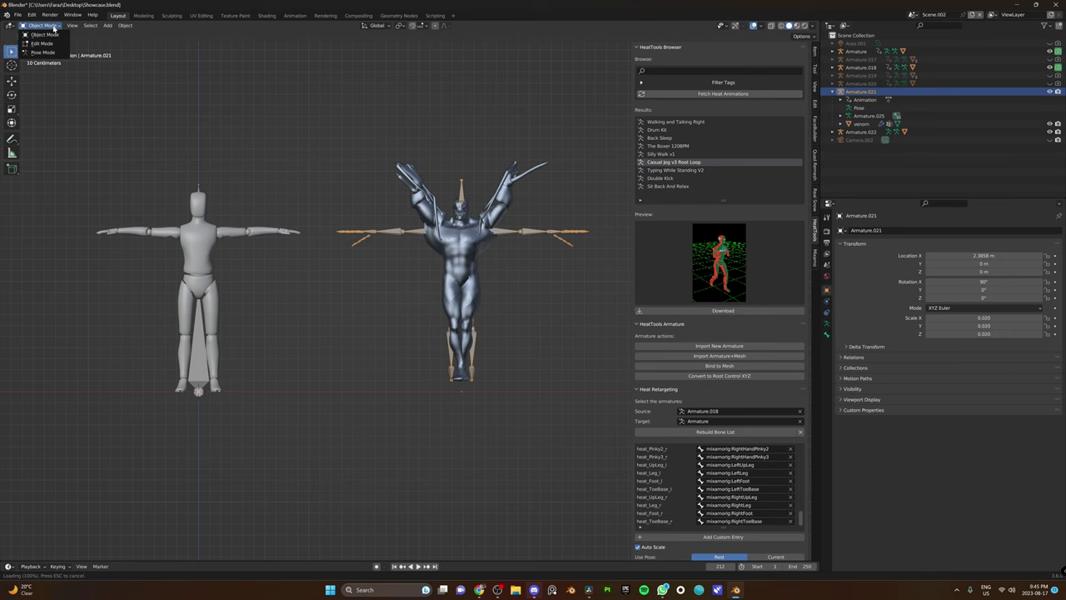
pyautogui.click(48, 54)
pyautogui.click(109, 25)
pyautogui.moveTo(125, 48)
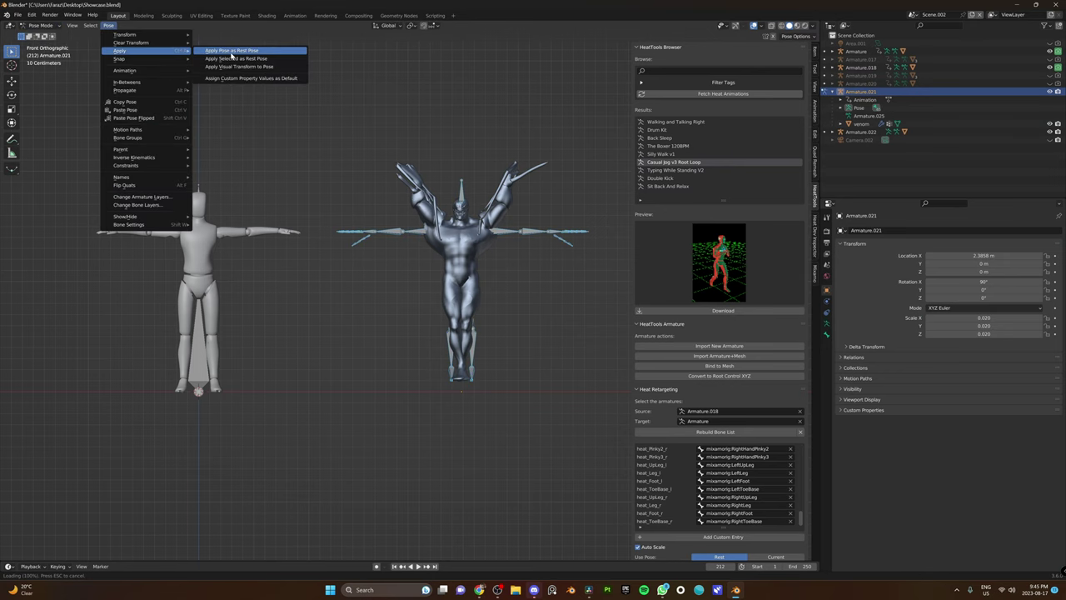
pyautogui.click(230, 49)
pyautogui.click(826, 323)
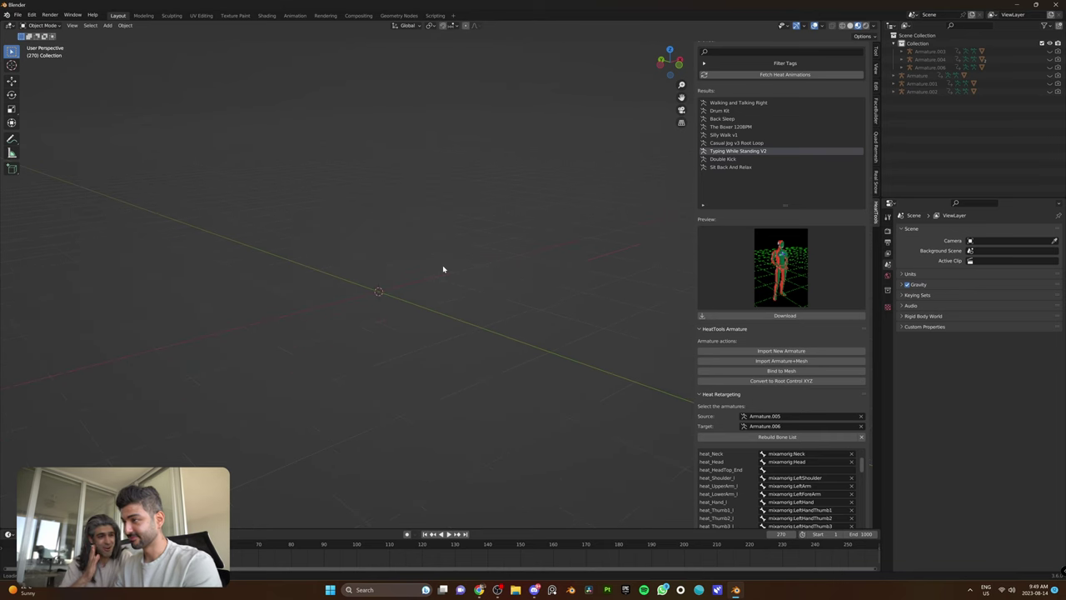
# Step: Show the sidebar with N to reach the HeatTools panel
pyautogui.press('n')
pyautogui.press('n')
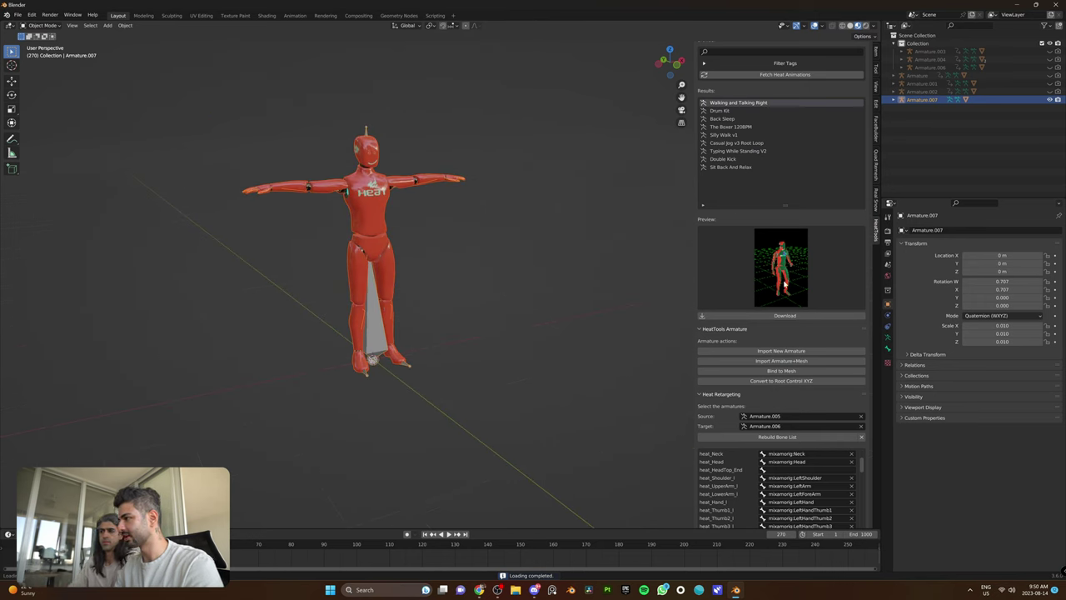
# Step: Download Walking and Talking Right onto Armature.007, then stop playback at frame 1
pyautogui.click(784, 315)
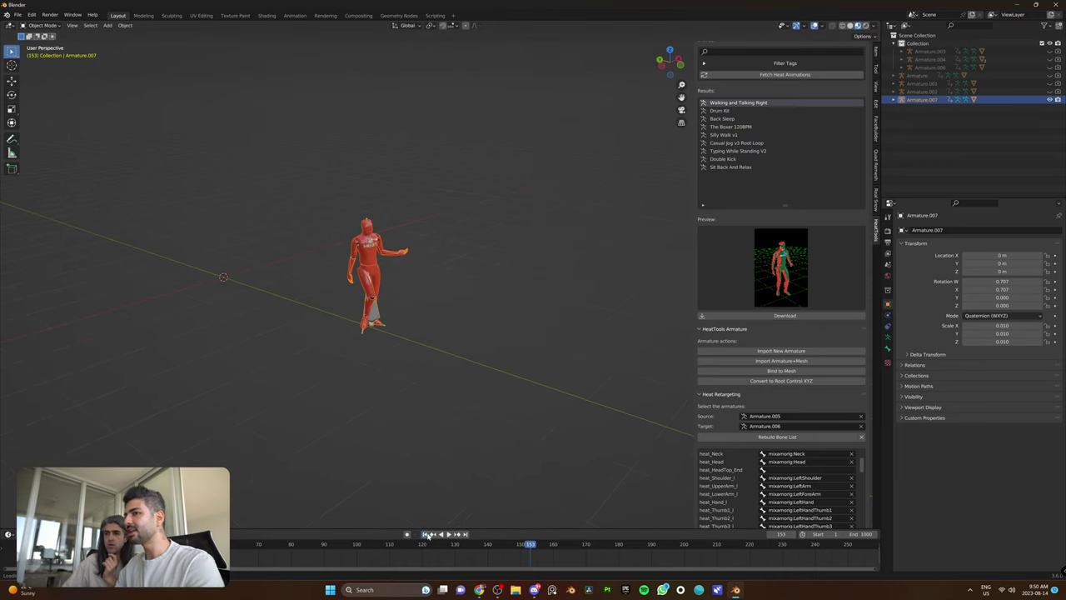
pyautogui.press('Escape')
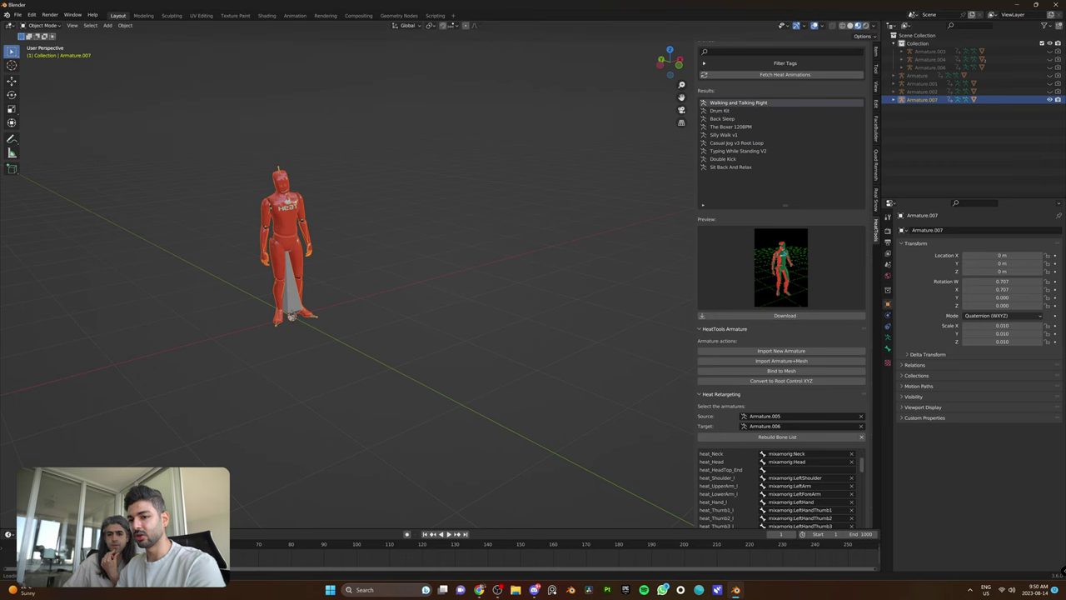
# Step: Split the enlarged timeline into a Nonlinear Animation editor and push the walking action into a strip
pyautogui.moveTo(40, 530); pyautogui.dragTo(428, 492)
pyautogui.click(437, 453)
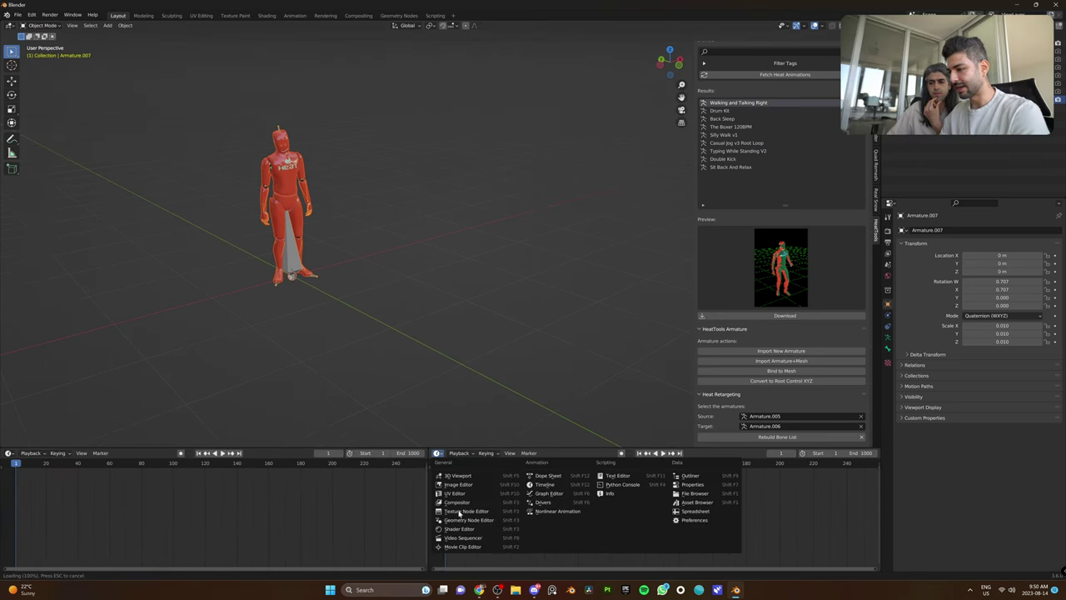
pyautogui.click(555, 510)
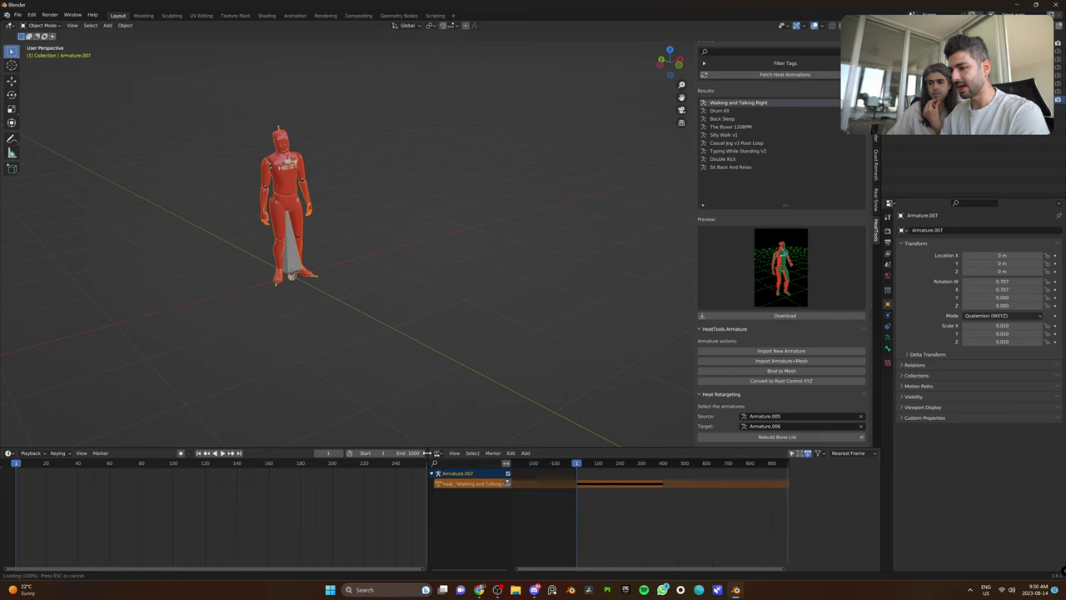
pyautogui.moveTo(426, 452); pyautogui.dragTo(315, 452)
pyautogui.click(393, 484)
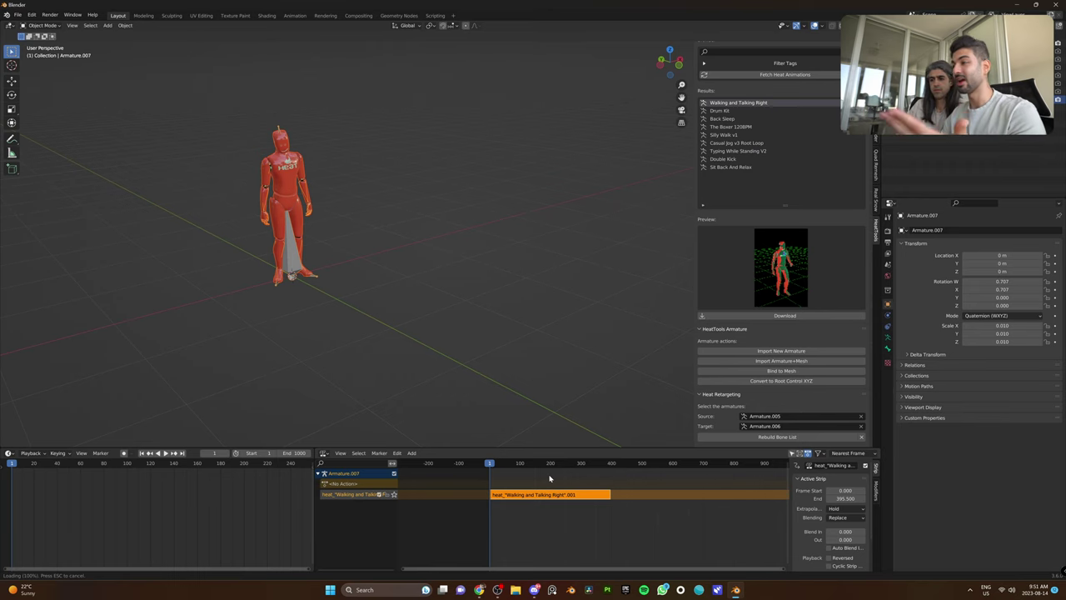
pyautogui.click(741, 111)
# Step: Download Drum Kit and push its action down into its own NLA strip
pyautogui.click(770, 316)
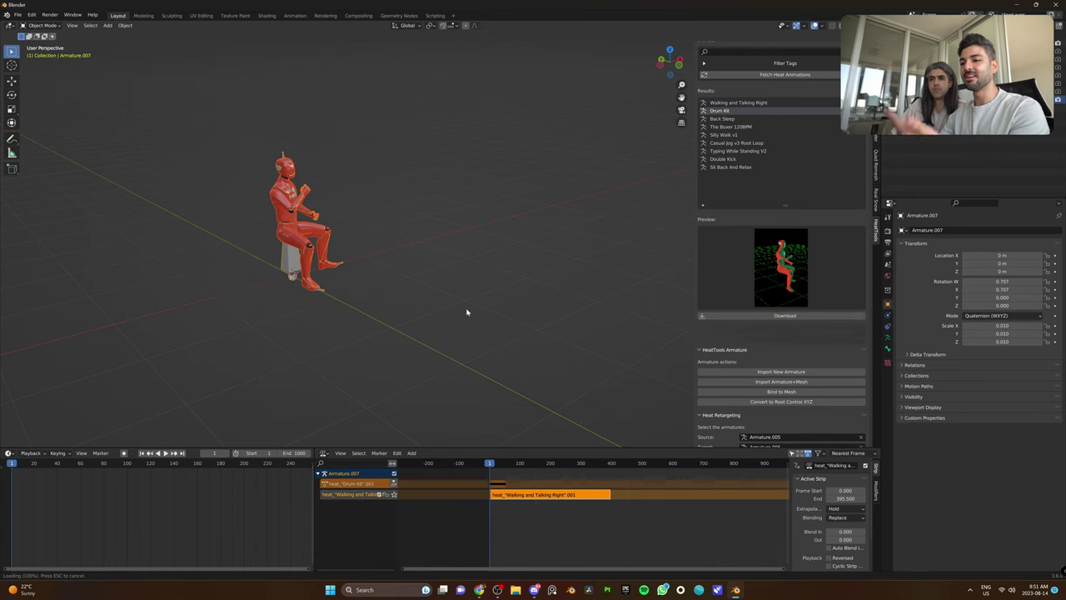
pyautogui.click(394, 483)
pyautogui.press('space')
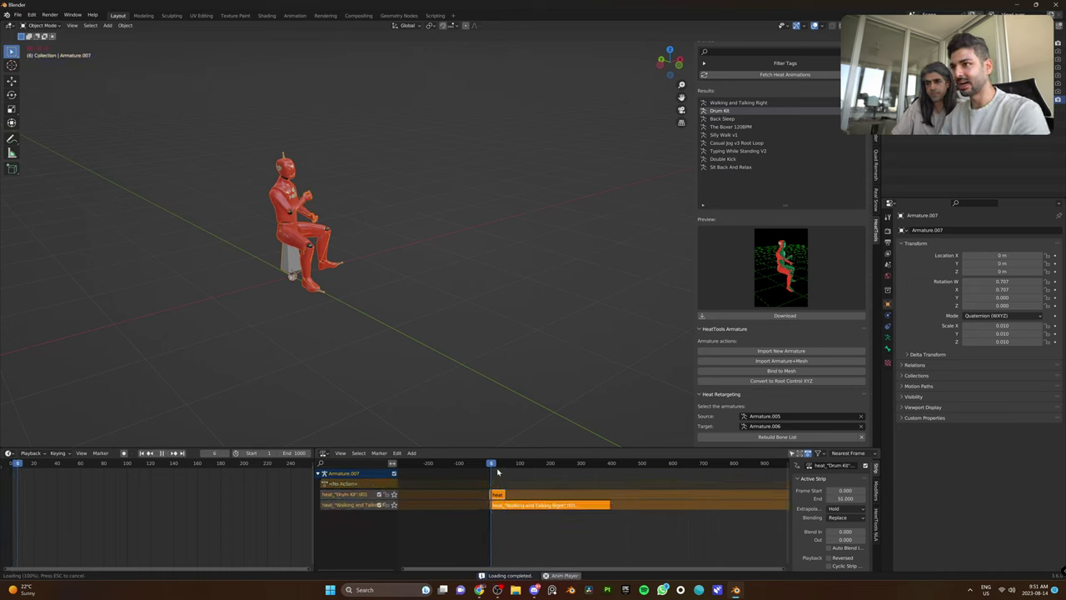
pyautogui.press('space')
# Step: Slide the Drum Kit strip to start after the walk near frame 391 and scrub the transition
pyautogui.moveTo(498, 495); pyautogui.dragTo(620, 498)
pyautogui.scroll(-2, 804, 504)
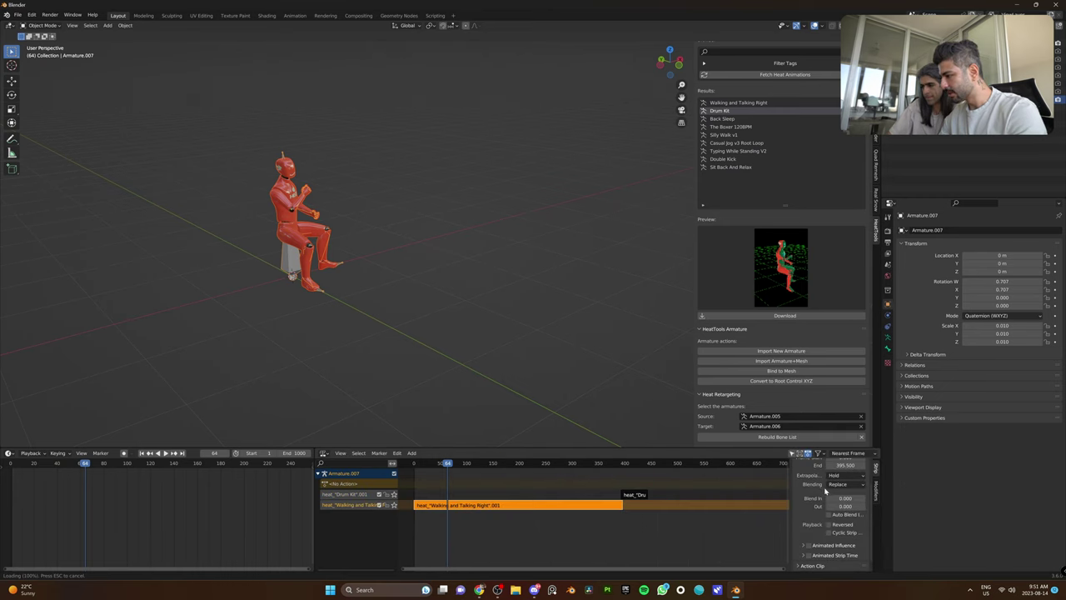
pyautogui.click(623, 464)
pyautogui.scroll(5, 657, 516)
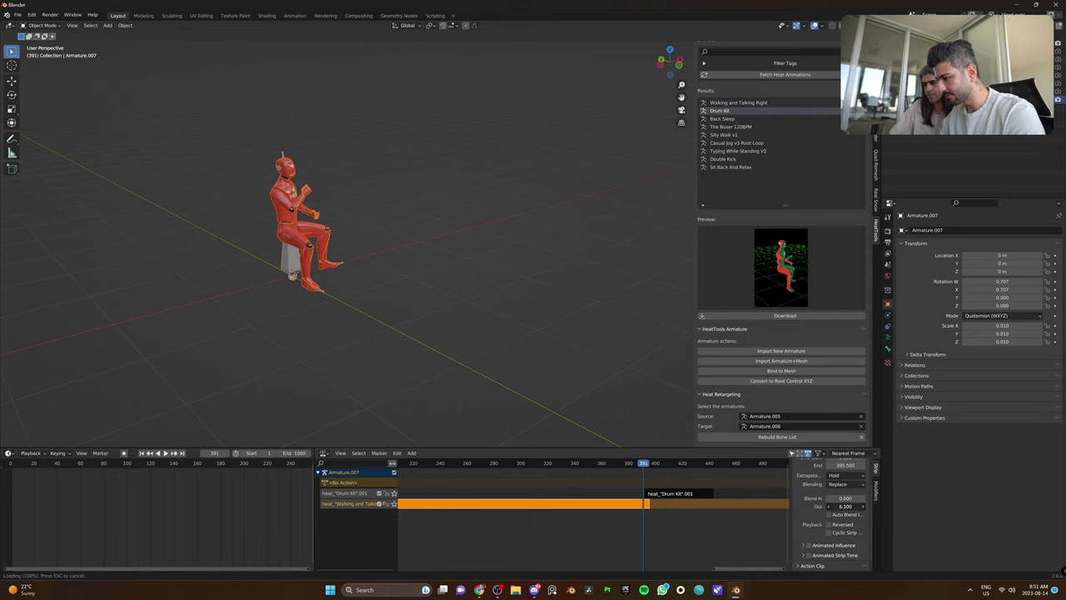
pyautogui.scroll(-3, 505, 319)
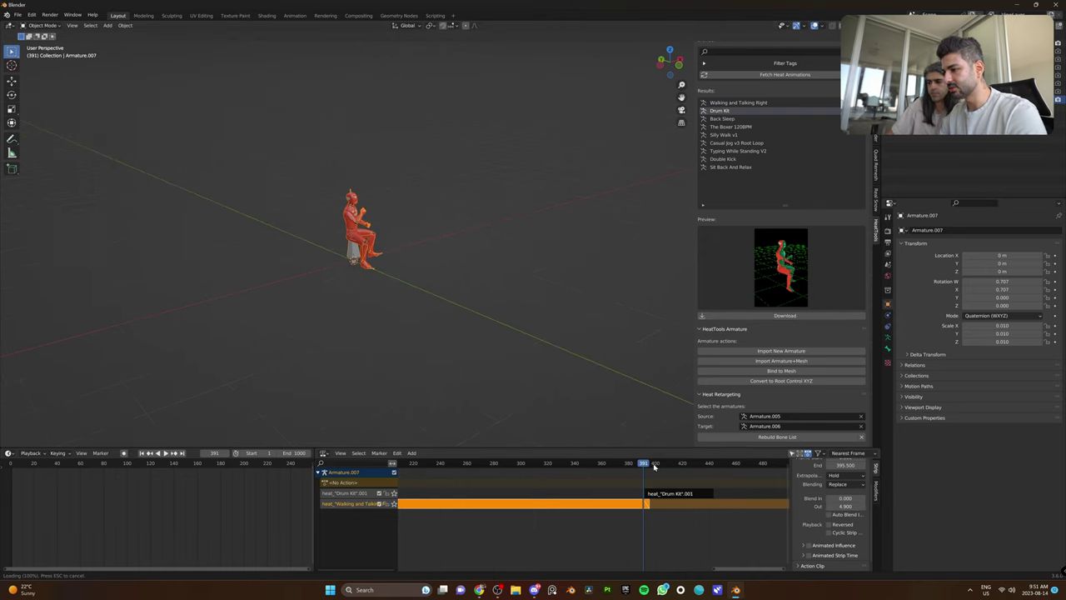
pyautogui.moveTo(625, 473); pyautogui.dragTo(682, 472)
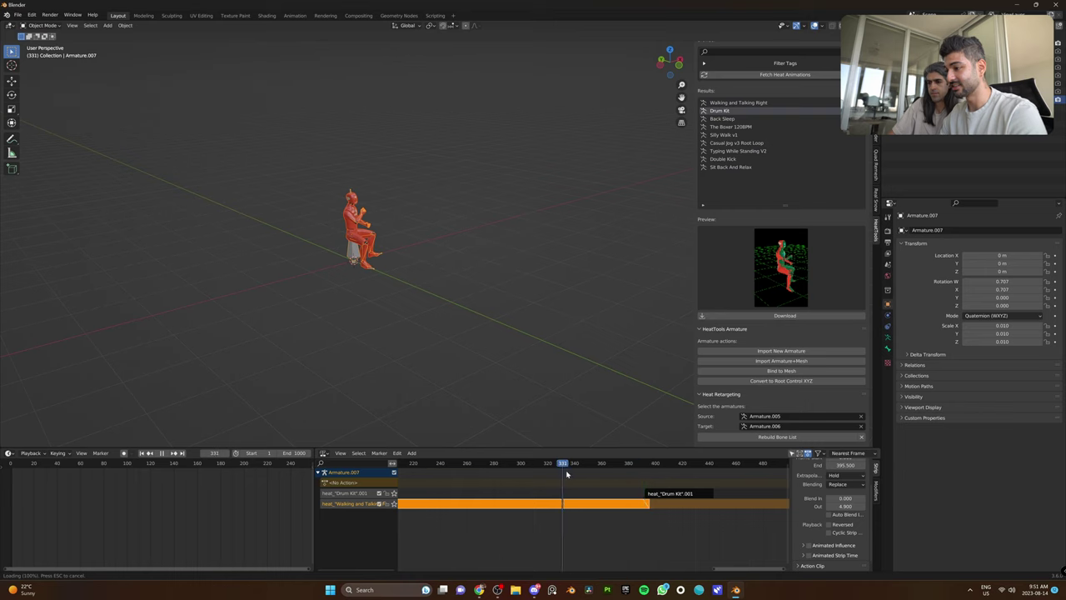
pyautogui.scroll(-4, 558, 500)
# Step: Move the walking track above Drum Kit and play the blend, stopping at frame 501
pyautogui.rightClick(354, 504)
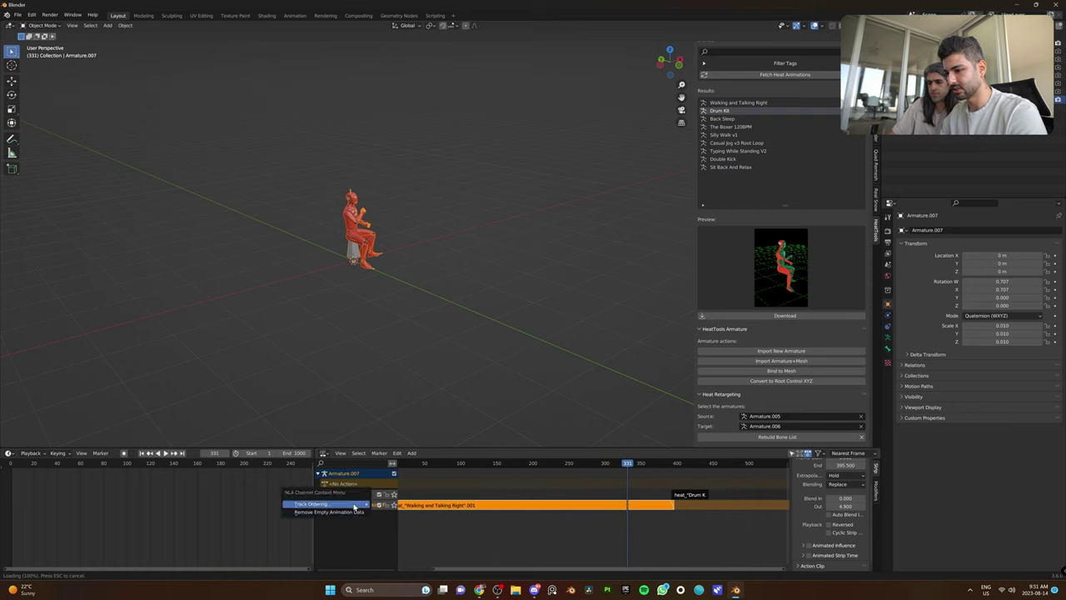
pyautogui.moveTo(354, 505)
pyautogui.click(393, 507)
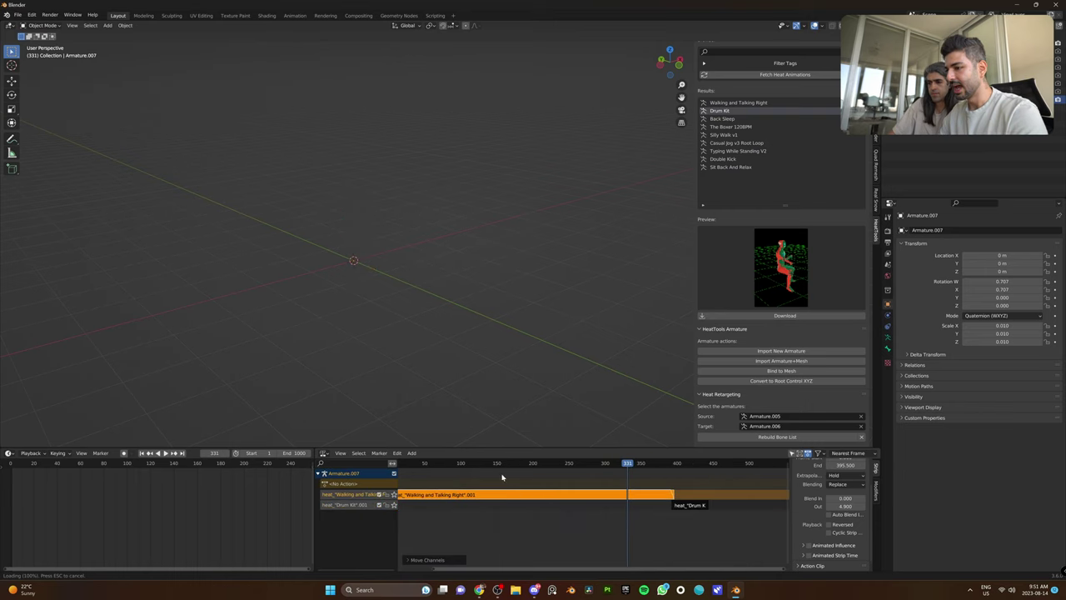
pyautogui.keyDown('ctrl'); pyautogui.hscroll(-3, 533, 495); pyautogui.keyUp('ctrl')
pyautogui.press('space')
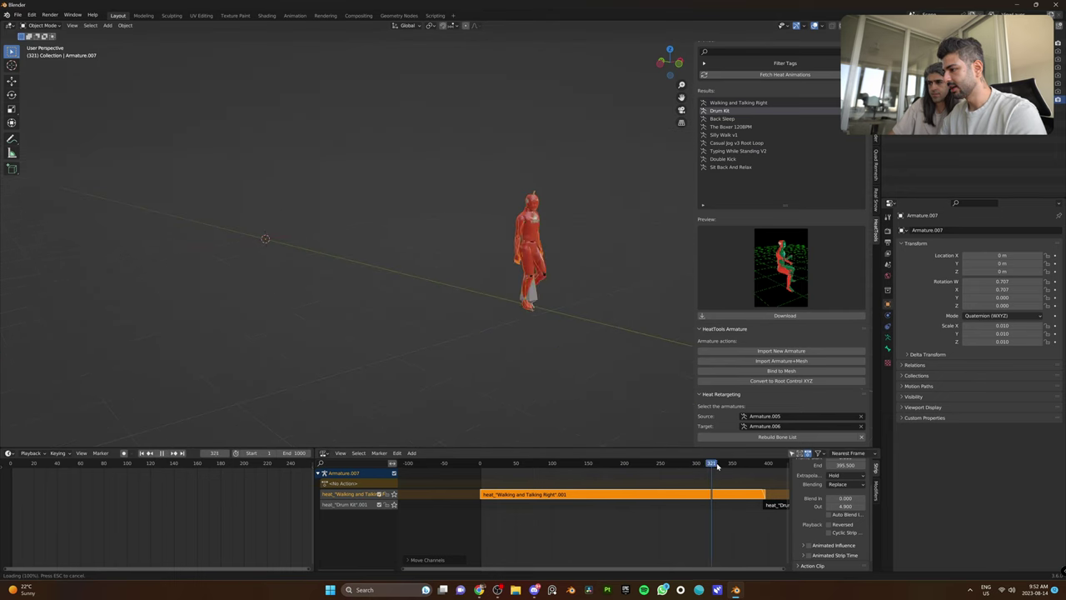
pyautogui.moveTo(745, 547); pyautogui.dragTo(667, 547, button='middle')
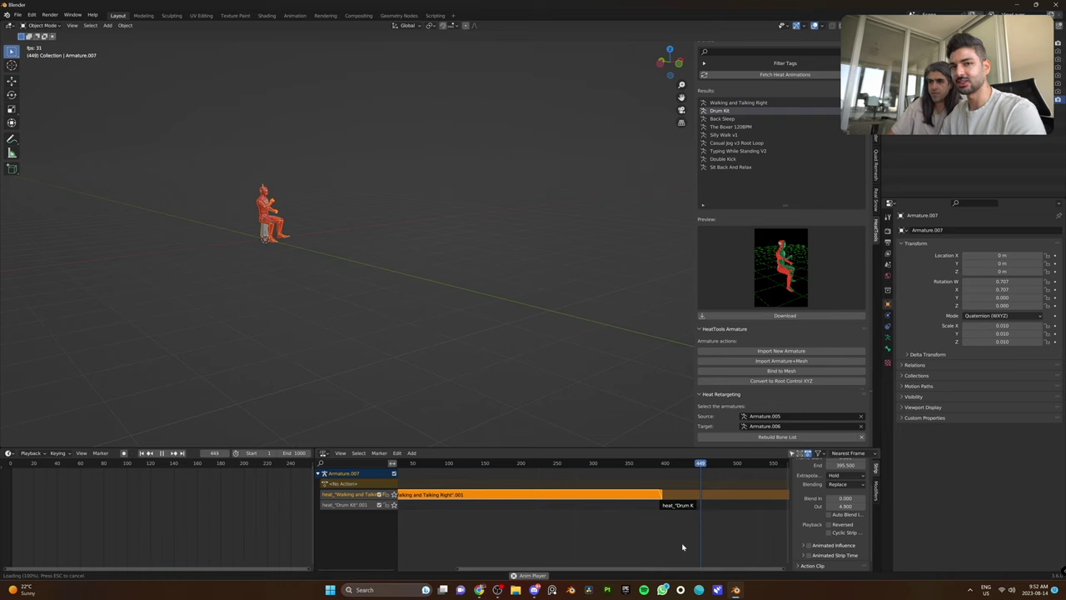
pyautogui.press('space')
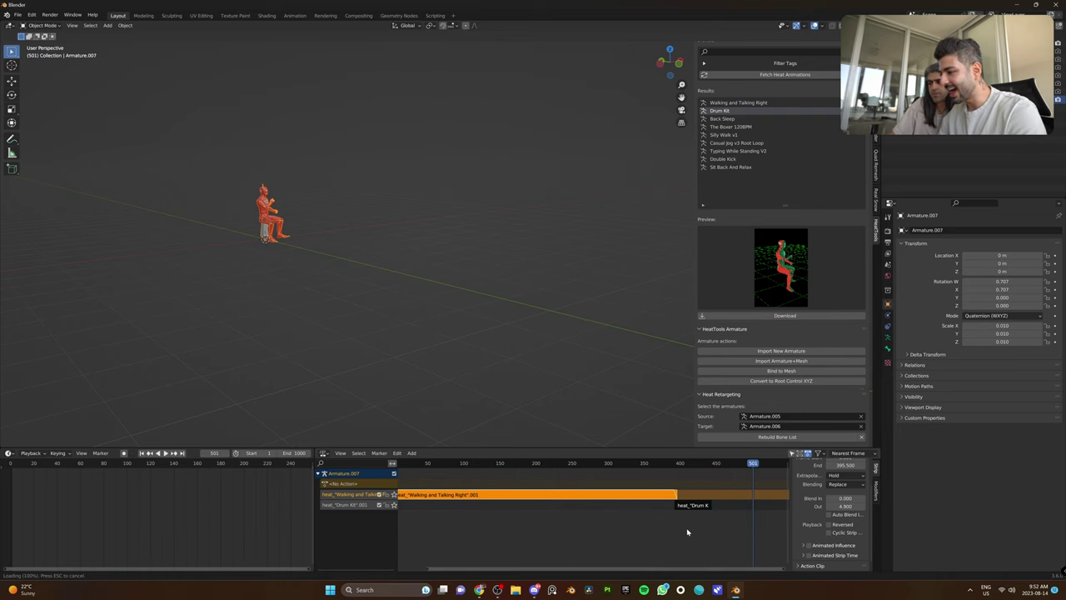
pyautogui.scroll(3, 691, 528)
pyautogui.keyDown('shift'); pyautogui.scroll(-2, 759, 516); pyautogui.keyUp('shift')
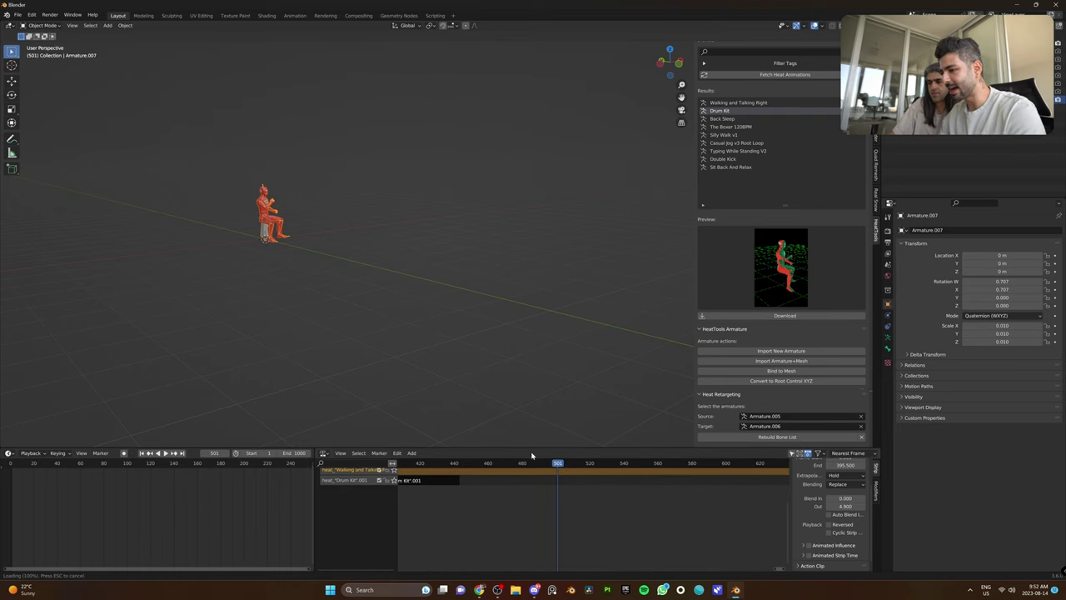
# Step: Select both strips and play the walk-to-drum transition from frame 380
pyautogui.scroll(-3, 523, 459)
pyautogui.click(649, 462)
pyautogui.moveTo(718, 479); pyautogui.dragTo(617, 546)
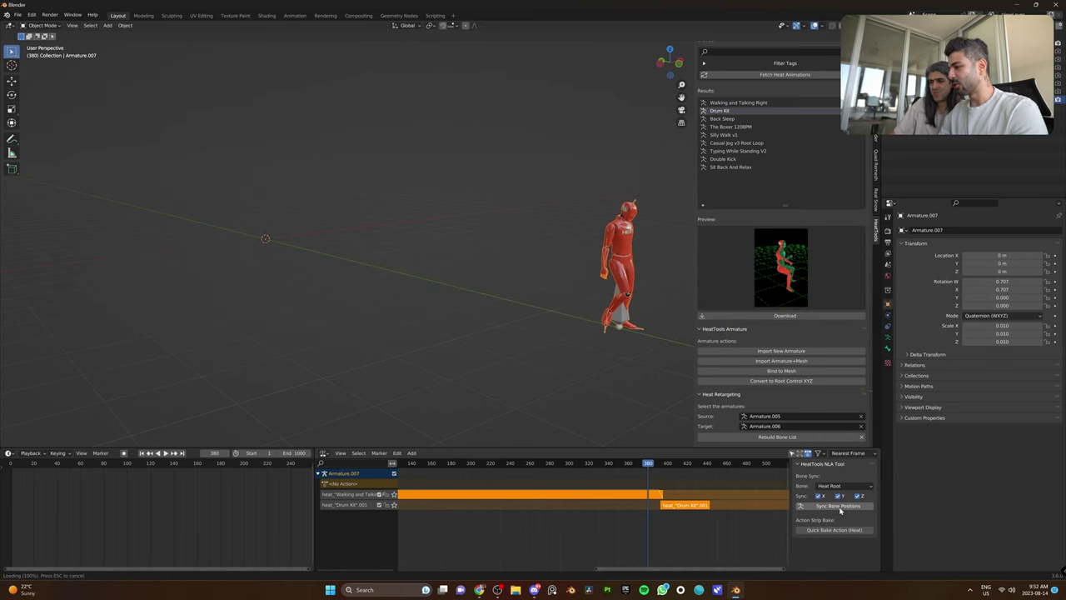
pyautogui.moveTo(628, 539); pyautogui.dragTo(569, 547, button='middle')
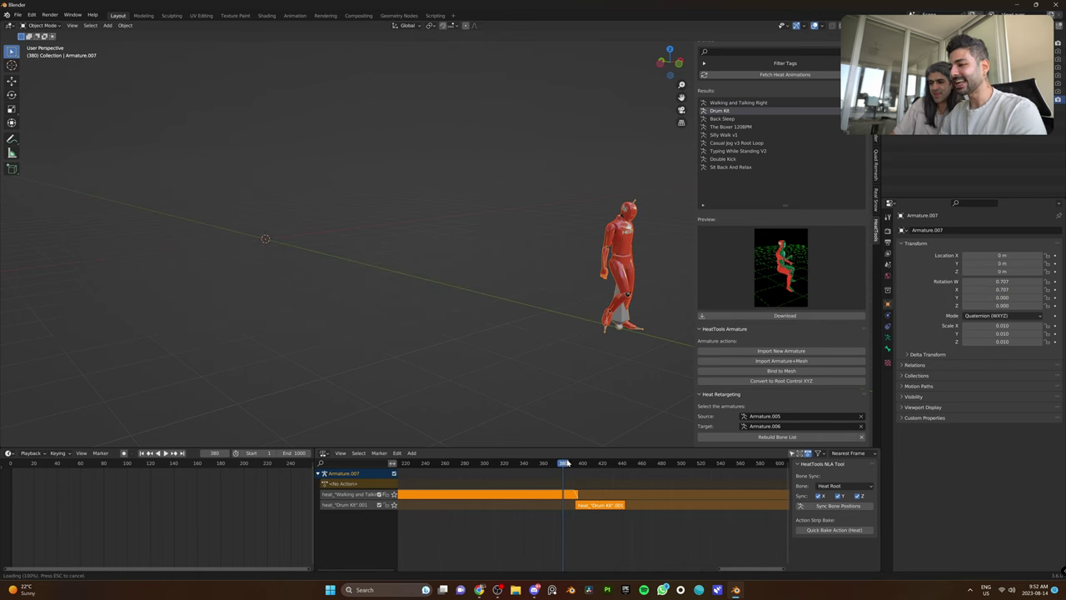
pyautogui.press('space')
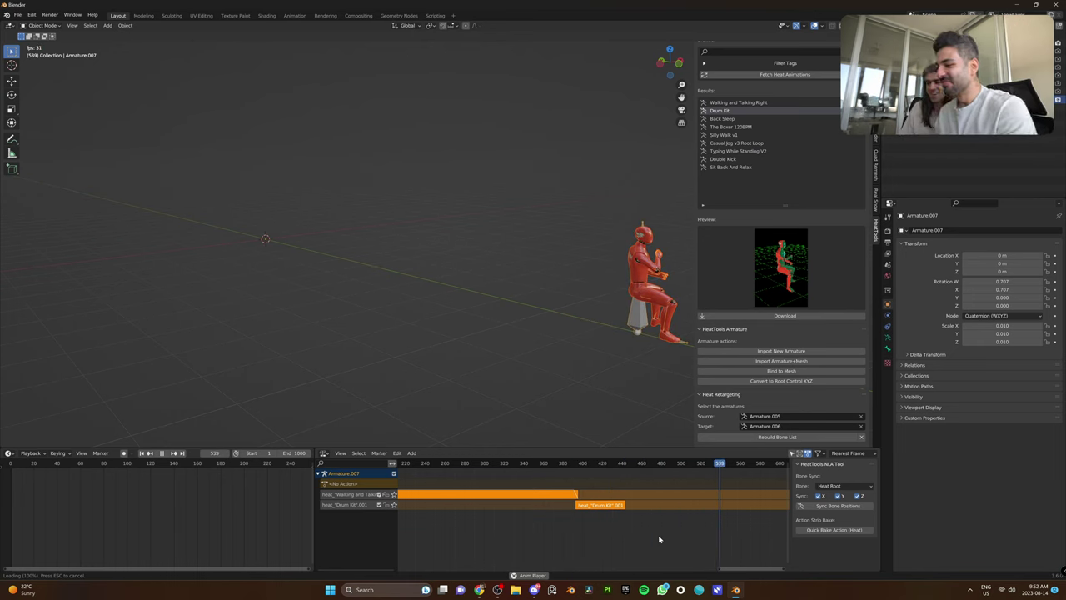
pyautogui.moveTo(533, 237); pyautogui.dragTo(462, 266, button='middle')
pyautogui.press('space')
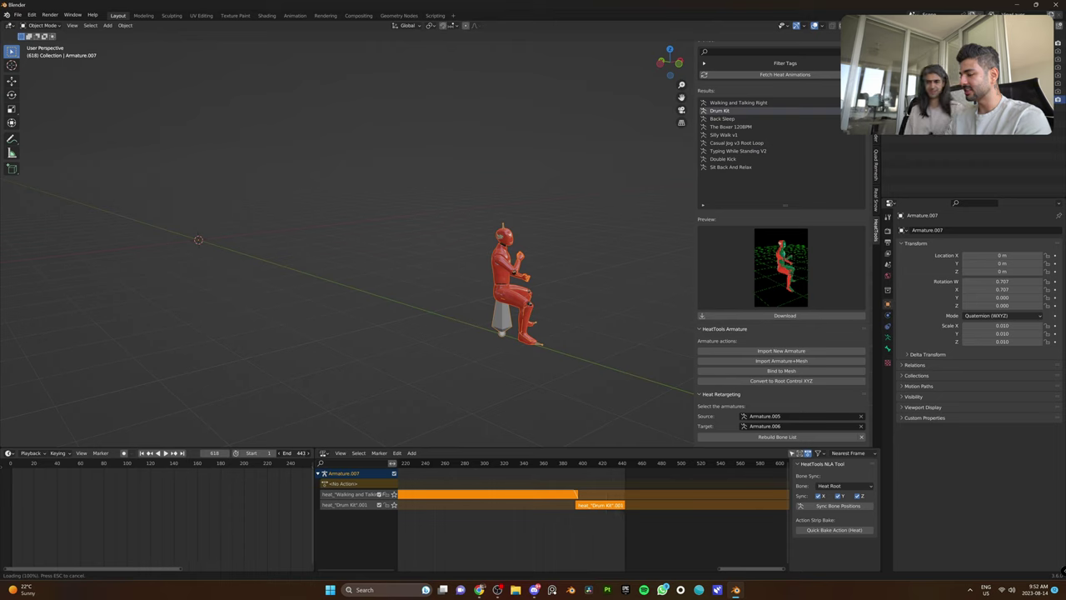
# Step: Replay the transition from frame 364 with the walking strip active, scrubbing frames 370–385
pyautogui.click(547, 467)
pyautogui.moveTo(500, 275); pyautogui.dragTo(438, 271, button='middle')
pyautogui.press('space')
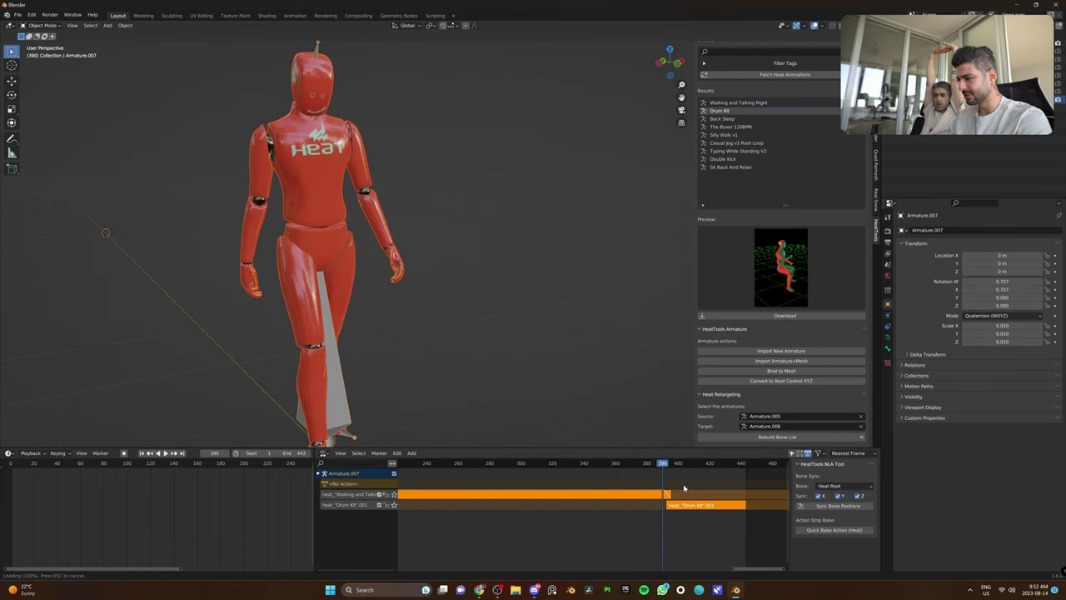
pyautogui.click(662, 494)
pyautogui.moveTo(840, 539)
pyautogui.mouseDown()
pyautogui.moveTo(866, 538)
pyautogui.moveTo(840, 539)
pyautogui.mouseUp()
pyautogui.moveTo(653, 463); pyautogui.dragTo(638, 463)
pyautogui.press('space')
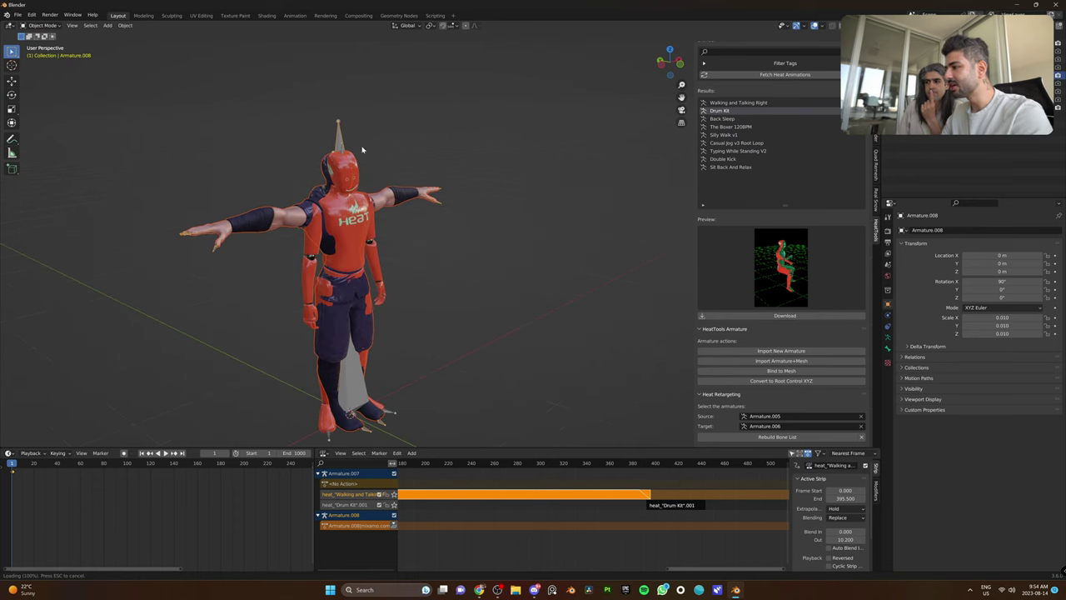
# Step: Empty the Heat Retargeting Source and Target armature fields and drag the bottom timeline area taller
pyautogui.scroll(-1, 797, 394)
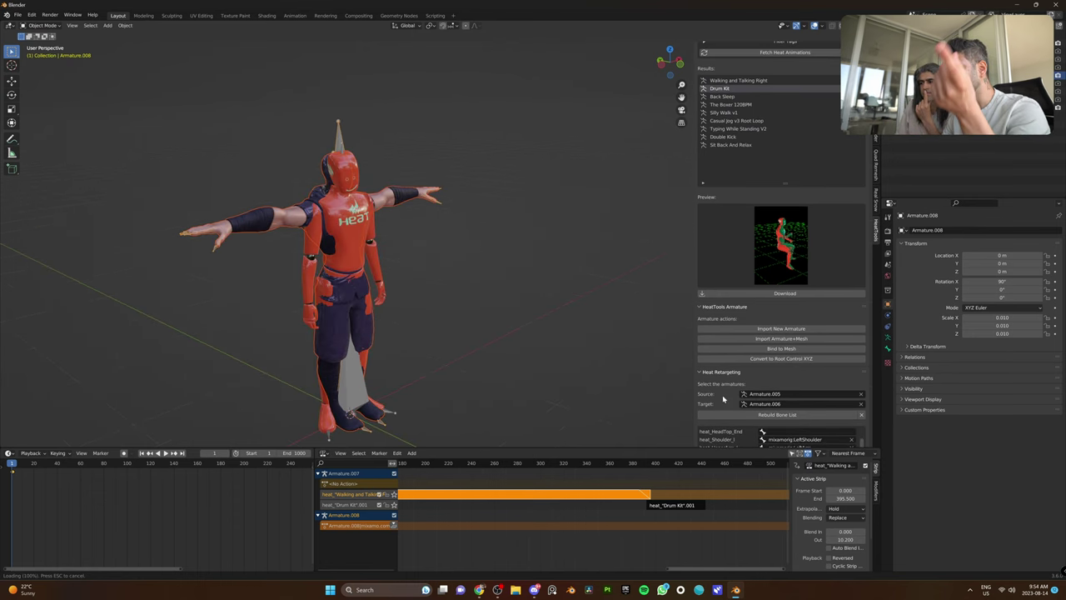
pyautogui.click(861, 395)
pyautogui.click(861, 416)
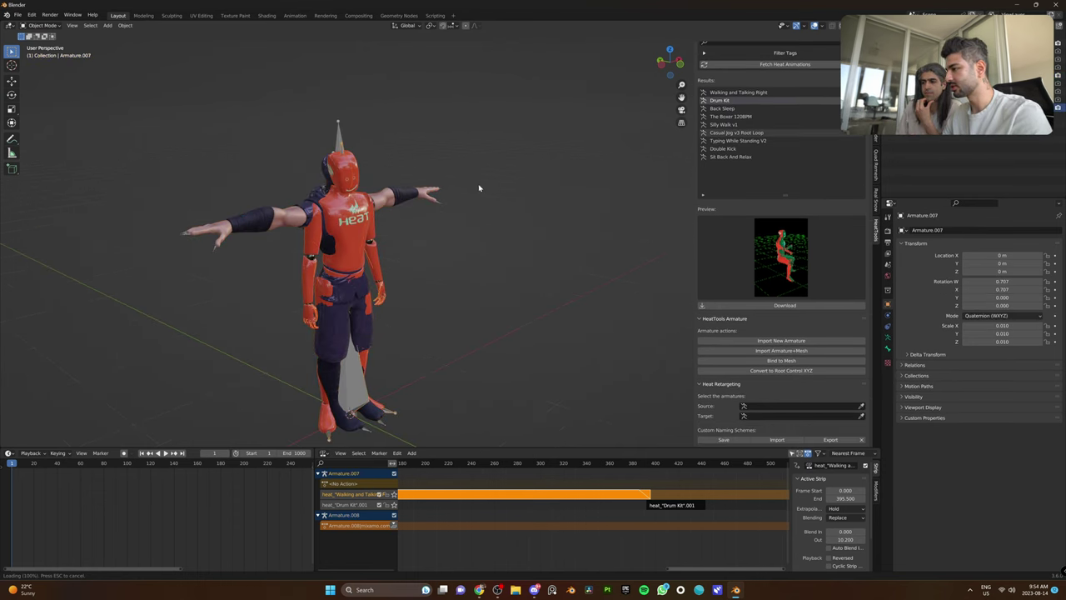
pyautogui.click(786, 405)
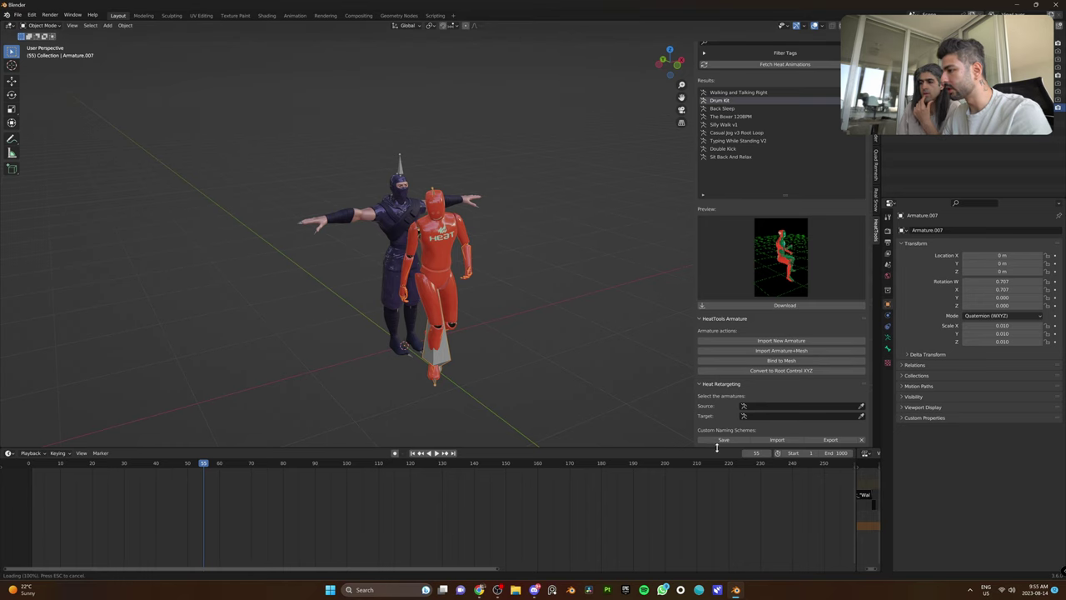
pyautogui.moveTo(716, 454); pyautogui.dragTo(641, 439)
# Step: Show the Nonlinear Animation editor and quick-bake Armature.007's strips over frames 0–443
pyautogui.click(14, 450)
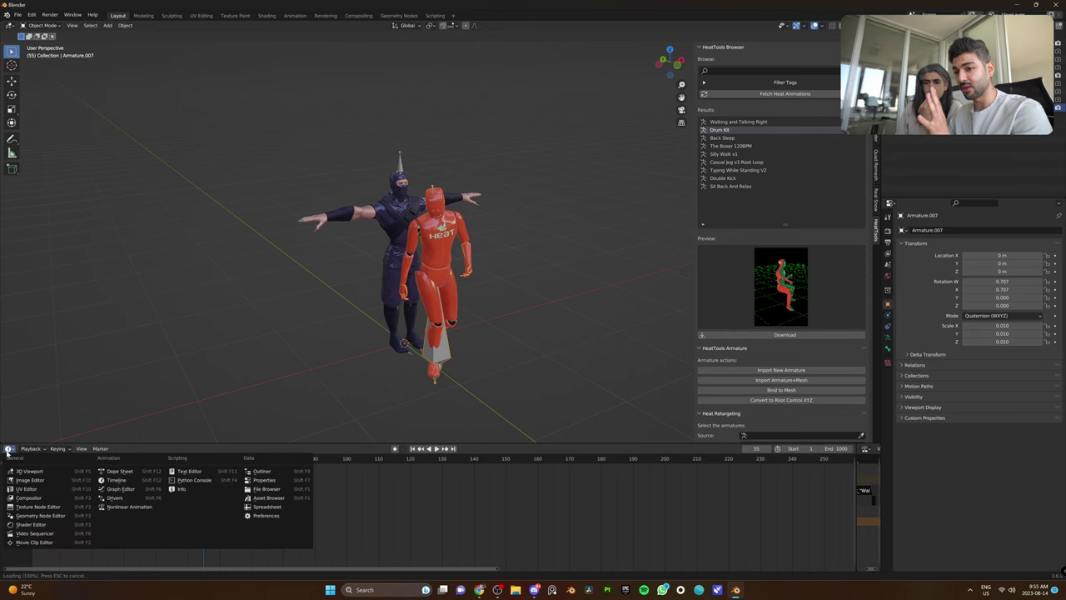
pyautogui.click(192, 511)
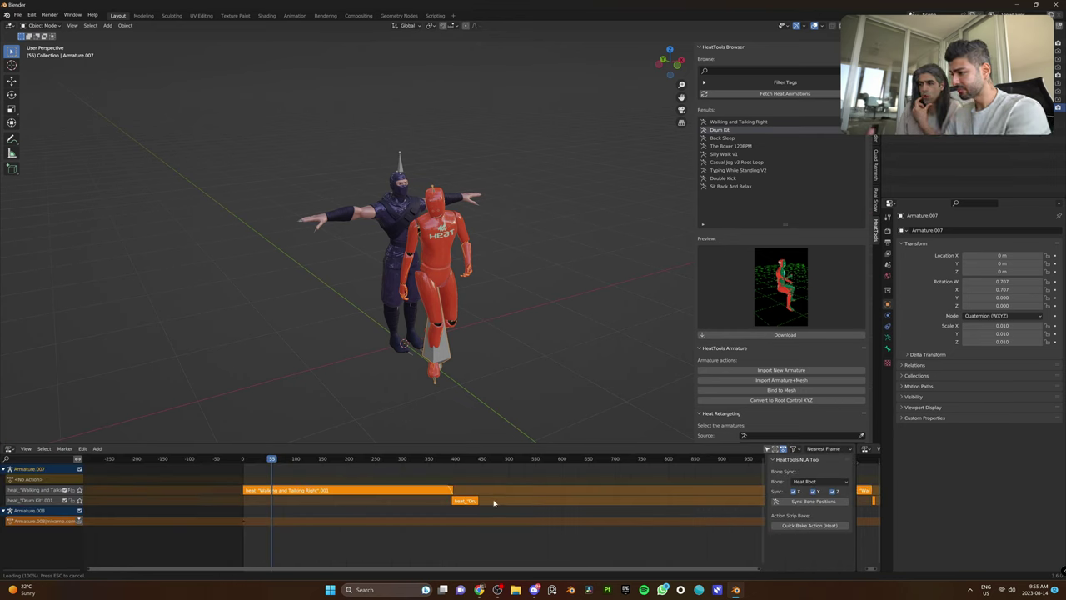
pyautogui.click(820, 526)
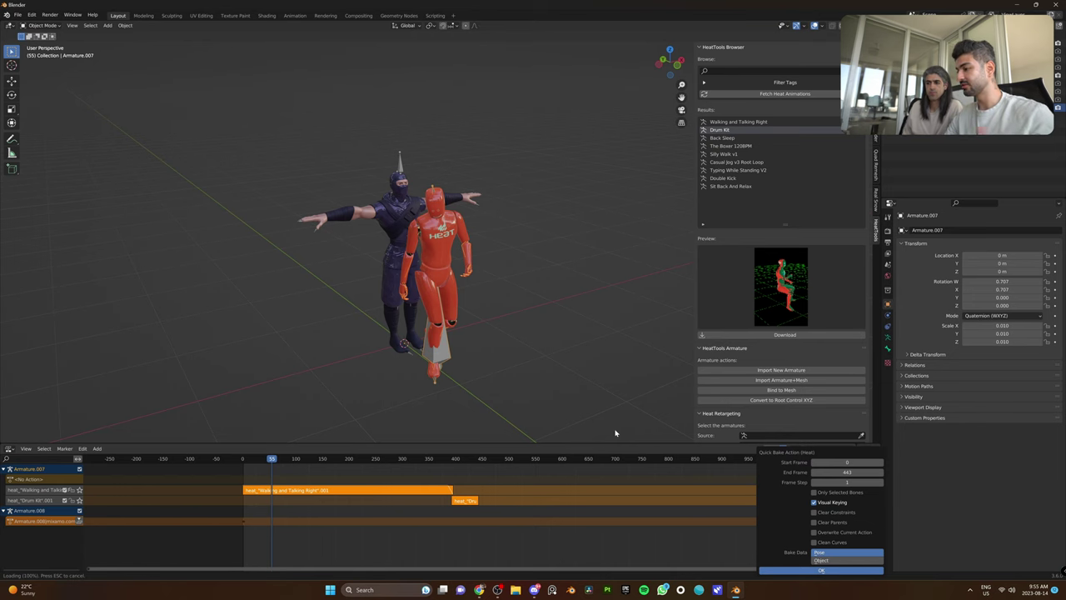
pyautogui.press('Return')
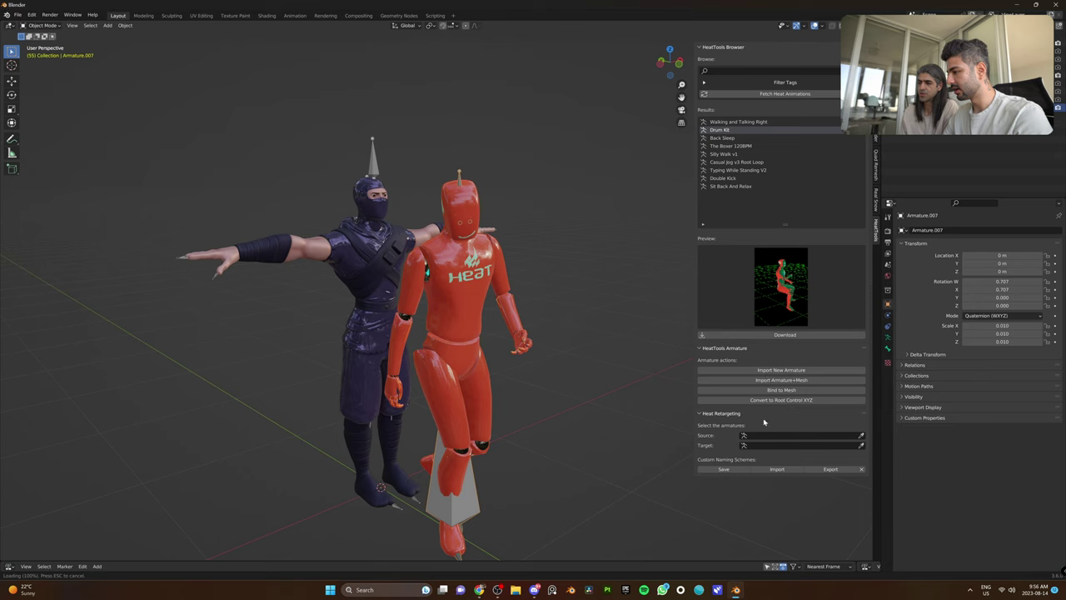
# Step: Set Armature.007 as retarget source and Armature.008 as target, then build the bone list
pyautogui.click(766, 435)
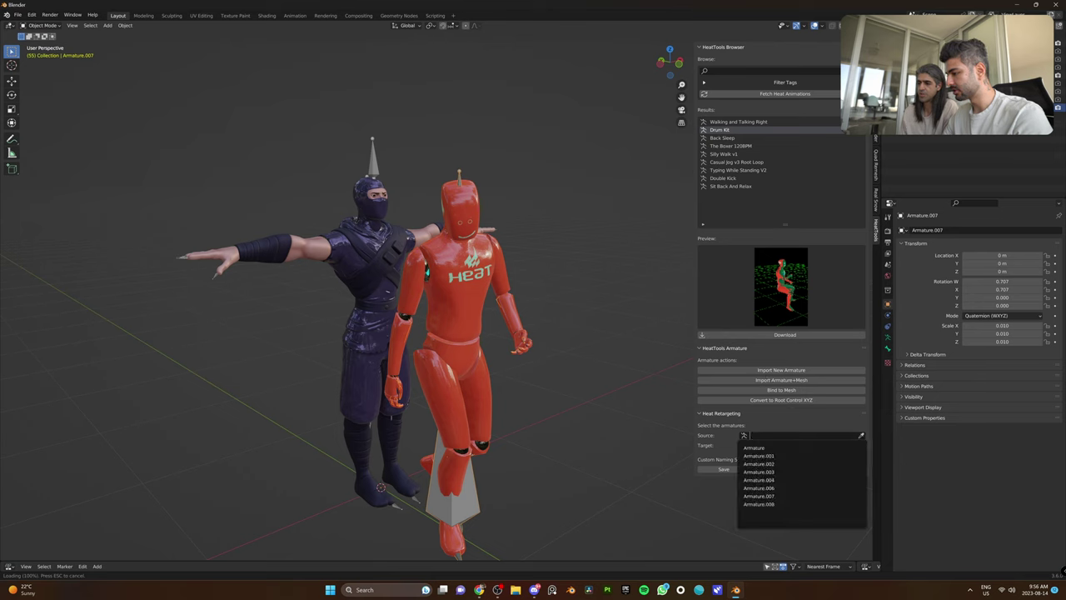
pyautogui.click(759, 495)
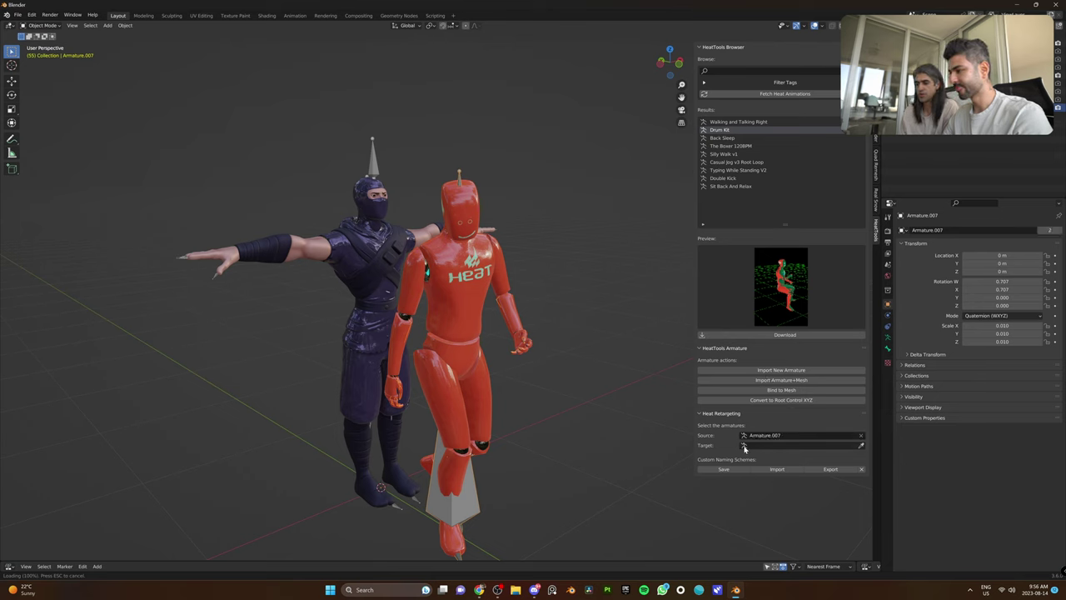
pyautogui.click(745, 446)
pyautogui.click(759, 514)
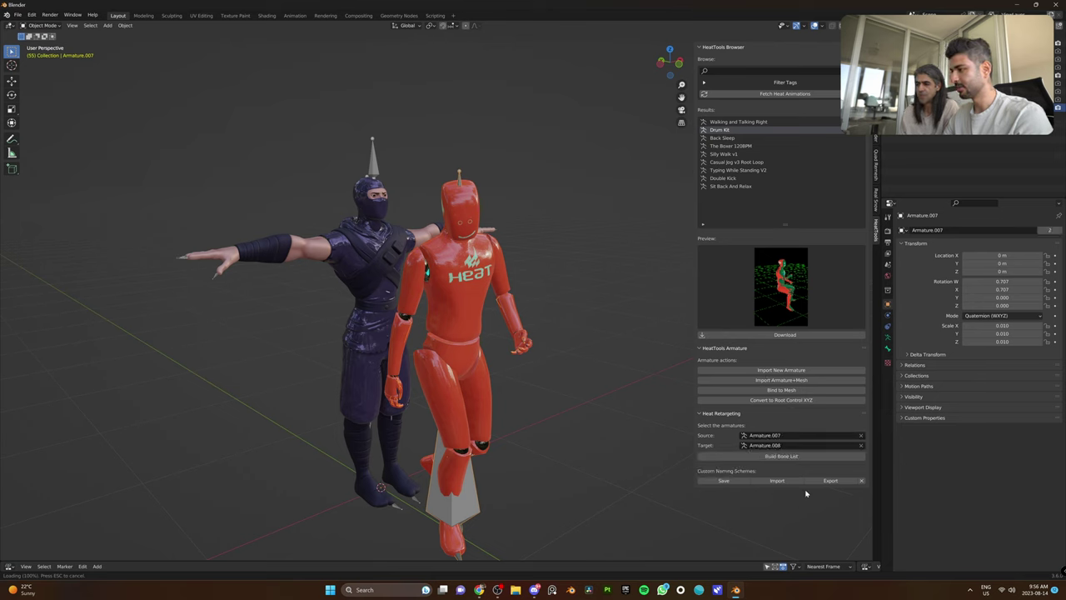
pyautogui.click(726, 456)
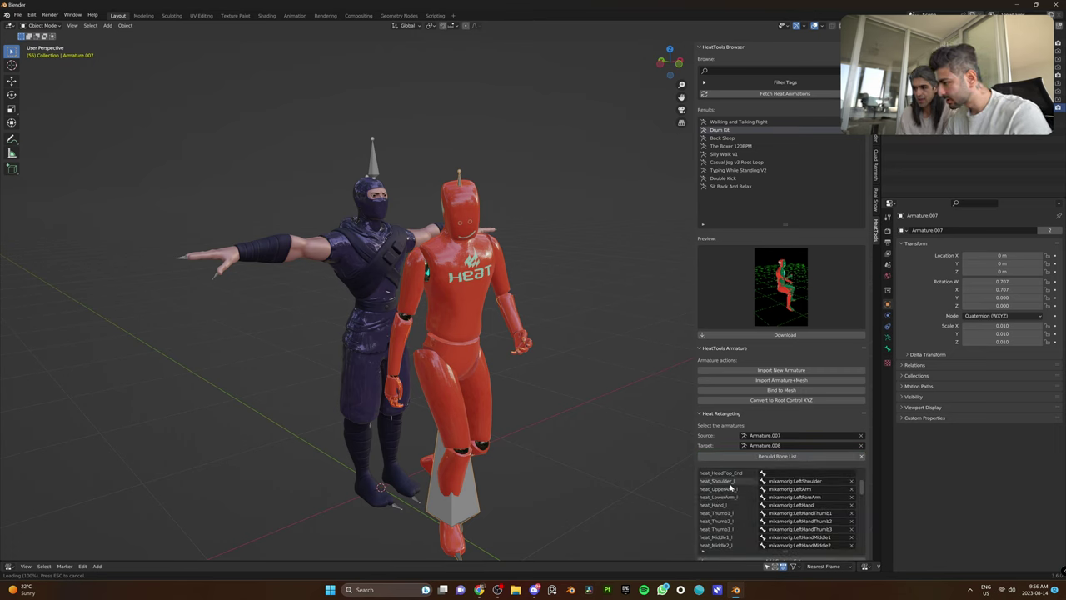
# Step: Retarget the baked animation onto the Mixamo character Armature.008
pyautogui.scroll(5, 733, 500)
pyautogui.scroll(-12, 733, 516)
pyautogui.scroll(-2, 772, 554)
pyautogui.click(772, 540)
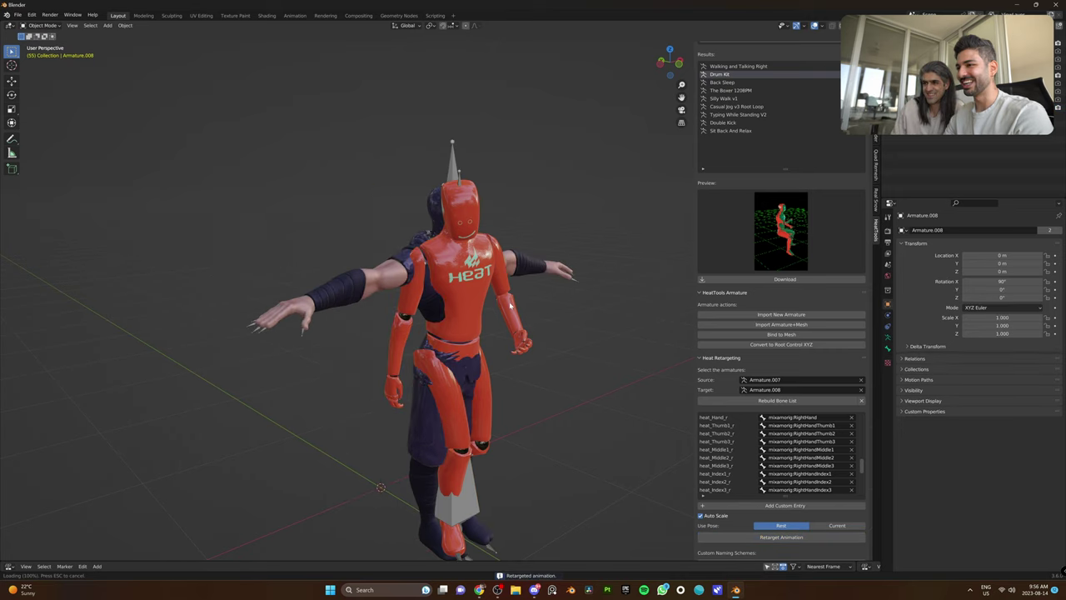
pyautogui.scroll(-4, 512, 304)
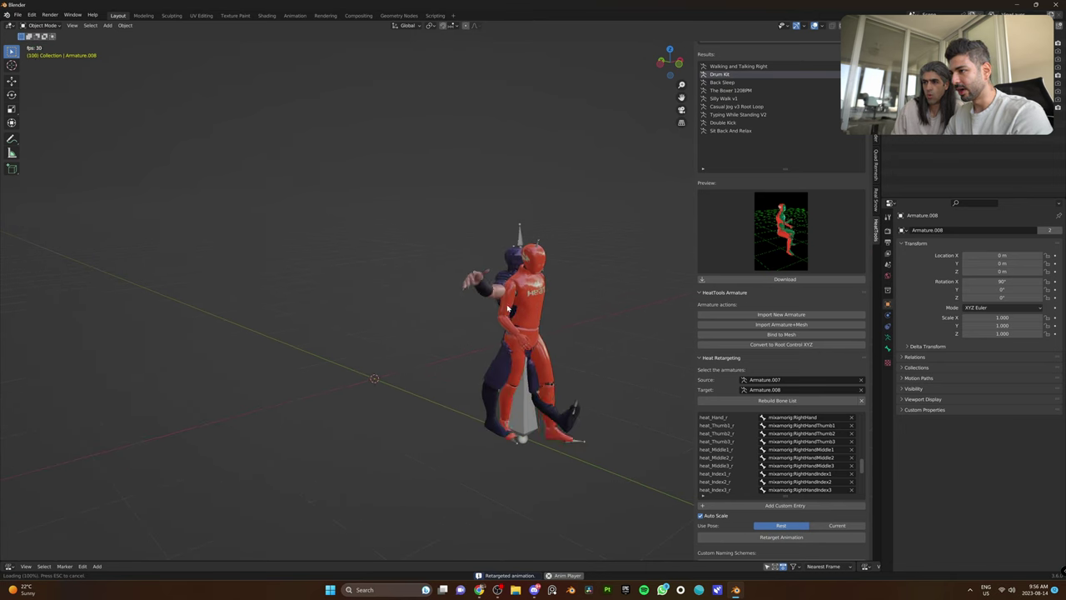
# Step: Stop the retargeted animation playback
pyautogui.press('space')
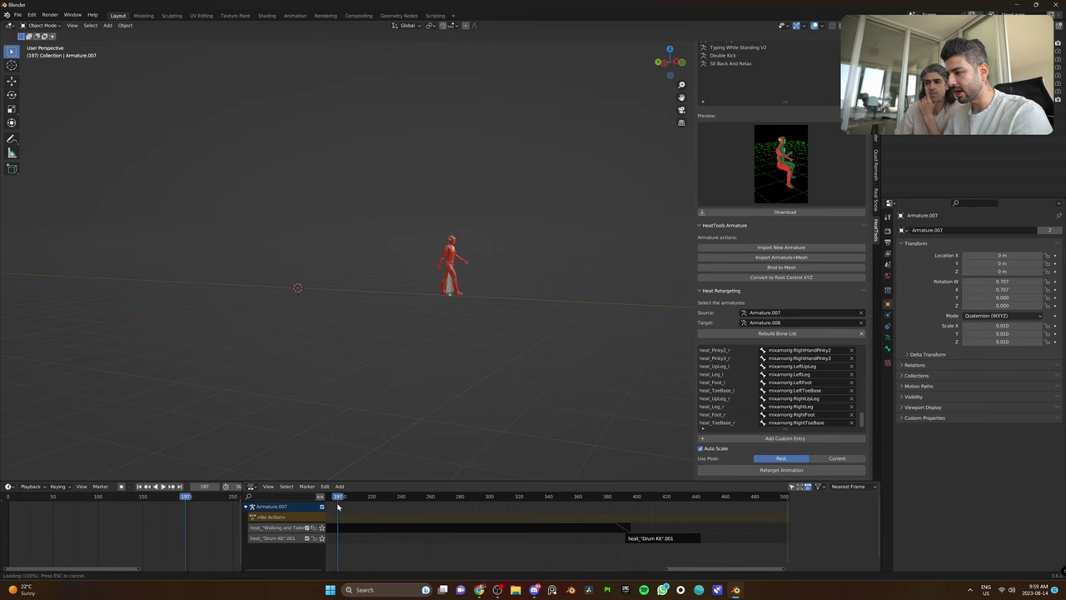
# Step: Bake the walking and drum strips into Action.001, delete the original strips, and return to frame 1
pyautogui.moveTo(678, 511); pyautogui.dragTo(549, 559)
pyautogui.press('n')
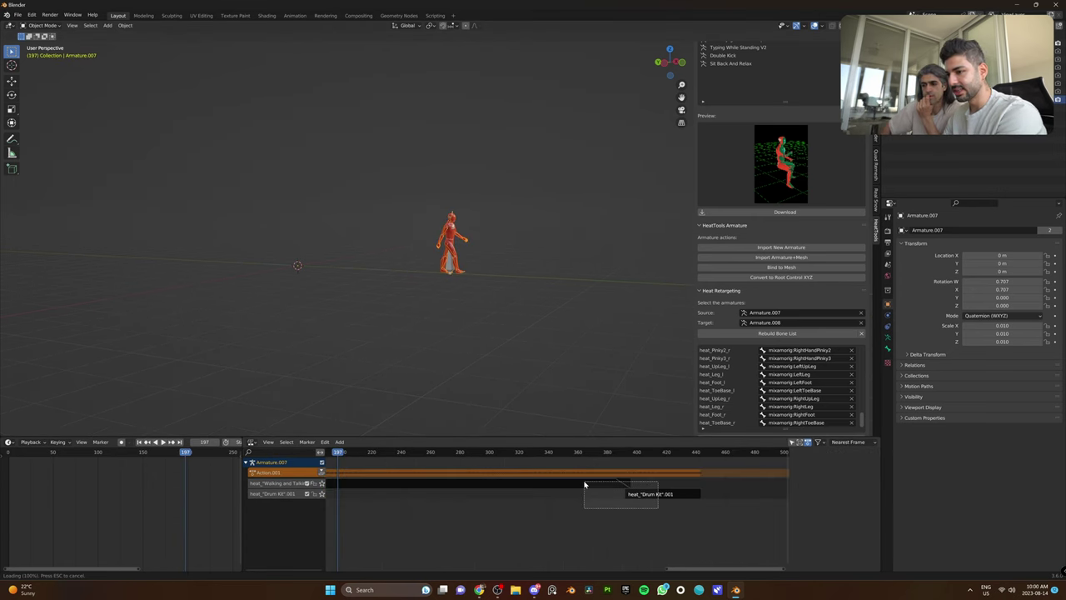
pyautogui.moveTo(584, 484); pyautogui.dragTo(584, 484)
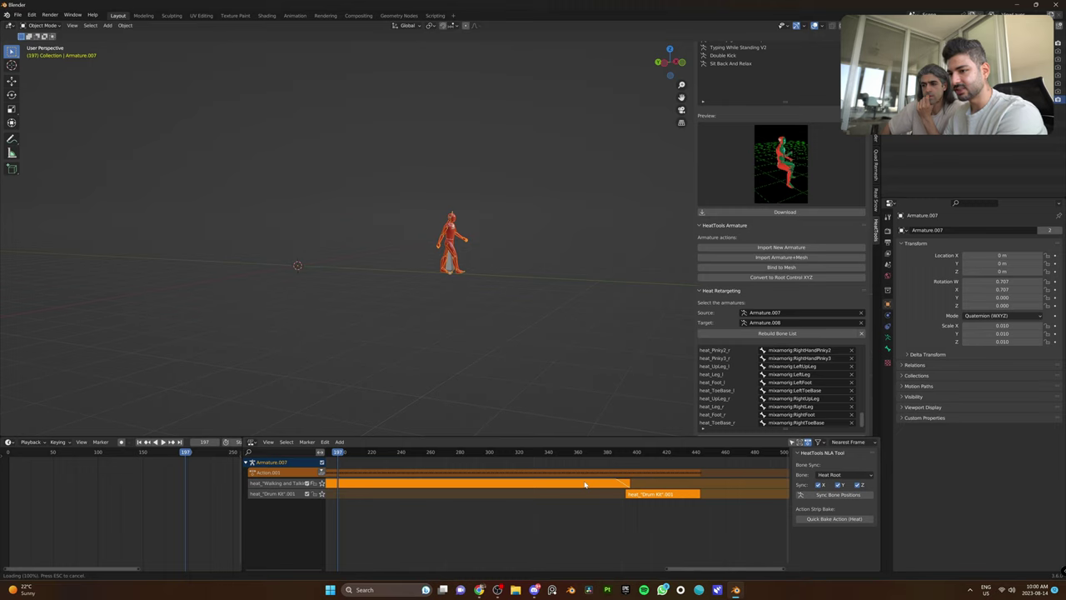
pyautogui.press('x')
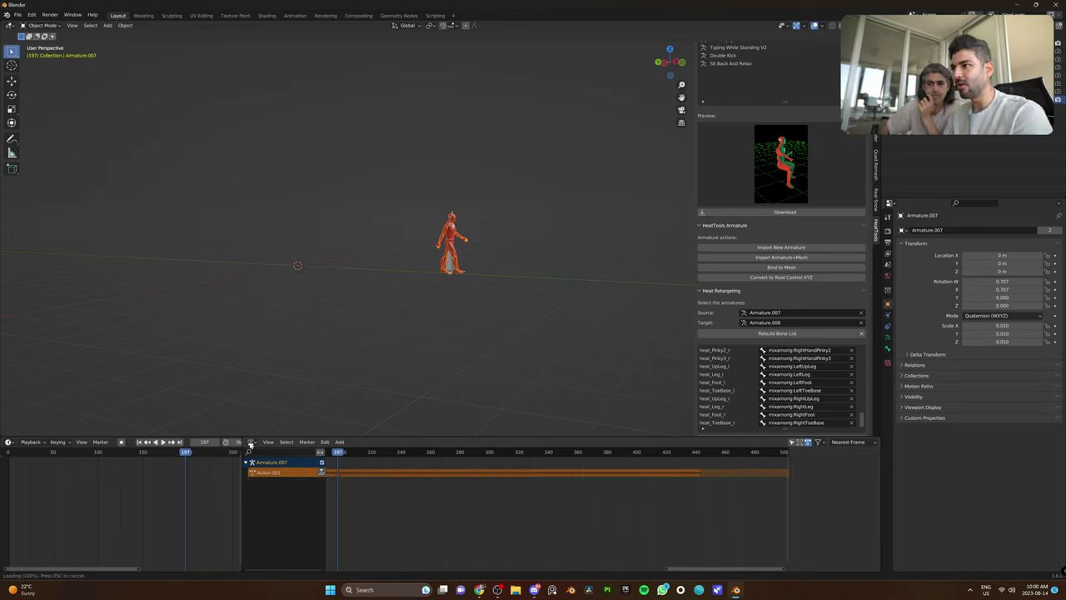
pyautogui.moveTo(464, 227); pyautogui.dragTo(297, 427, button='middle')
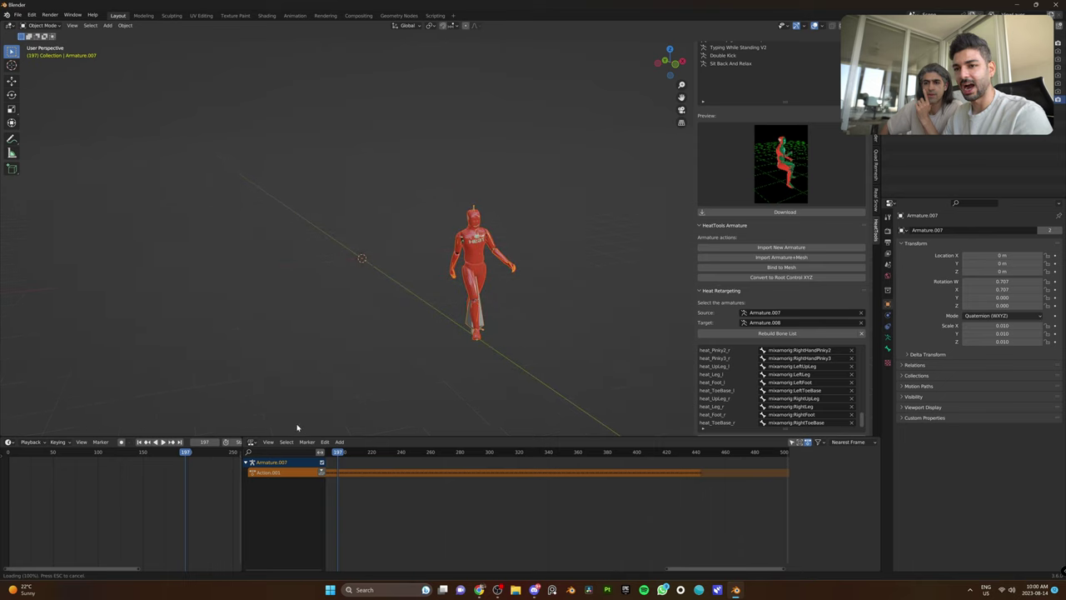
pyautogui.click(139, 441)
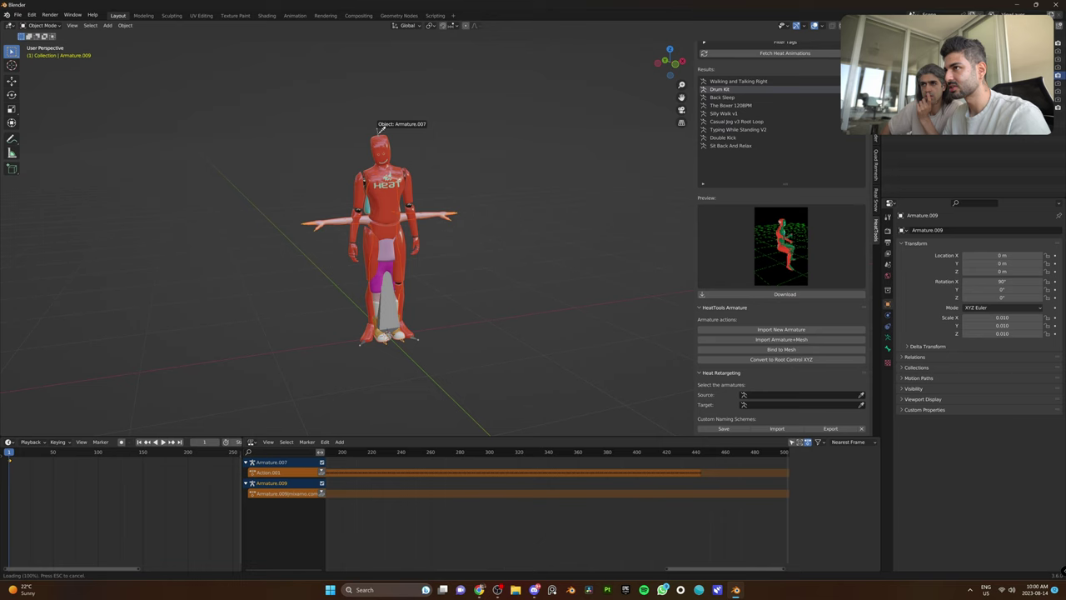
# Step: Play Action.001 retargeted from Armature.007 onto the cyan-haired Armature.009
pyautogui.scroll(-4, 762, 375)
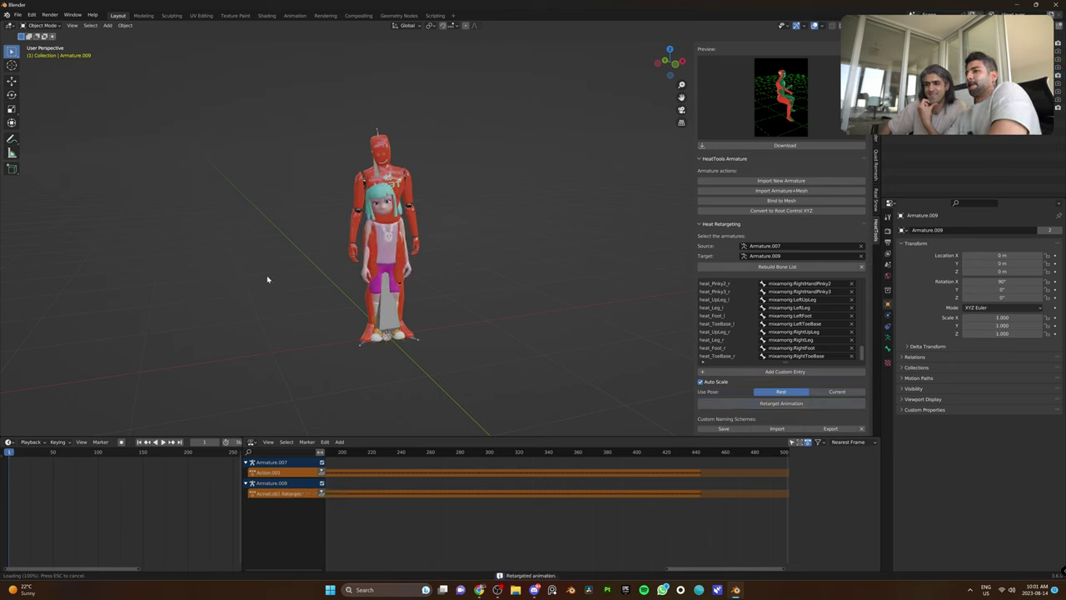
pyautogui.press('space')
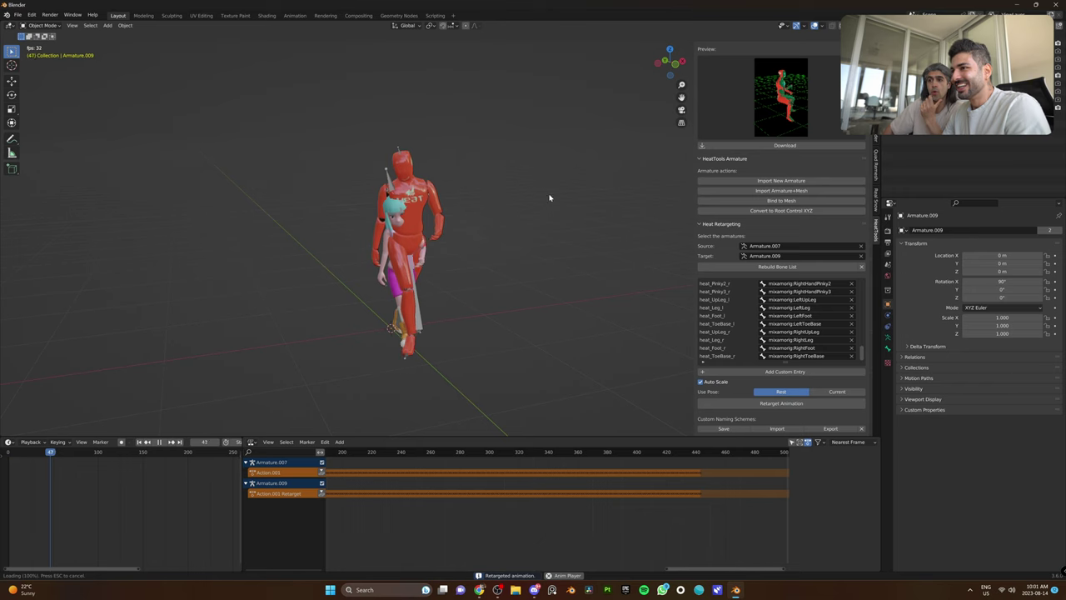
pyautogui.moveTo(514, 205); pyautogui.dragTo(531, 236, button='middle')
pyautogui.moveTo(367, 232)
pyautogui.mouseDown(button='middle')
pyautogui.moveTo(544, 228)
pyautogui.moveTo(608, 251)
pyautogui.moveTo(566, 249)
pyautogui.moveTo(511, 269)
pyautogui.moveTo(491, 261)
pyautogui.moveTo(545, 247)
pyautogui.moveTo(595, 257)
pyautogui.moveTo(528, 261)
pyautogui.moveTo(543, 261)
pyautogui.mouseUp(button='middle')
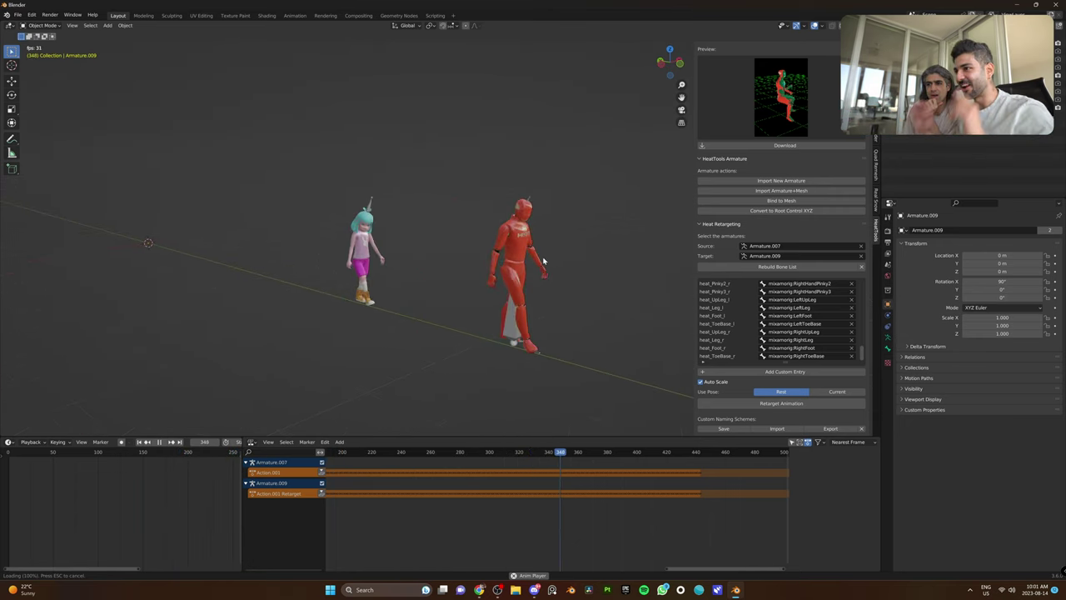
pyautogui.moveTo(613, 144); pyautogui.dragTo(473, 121, button='middle')
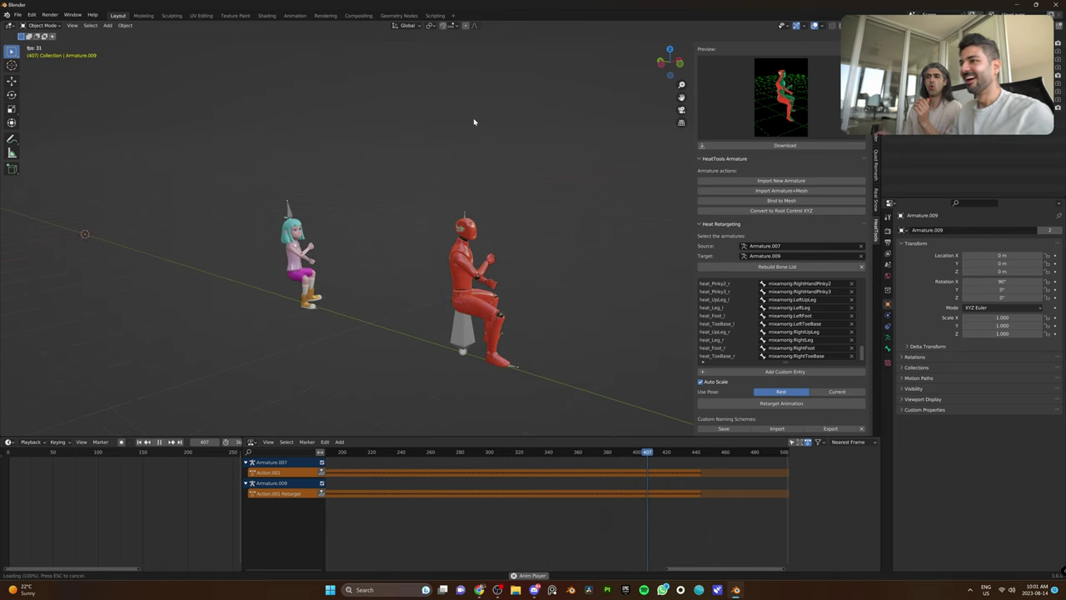